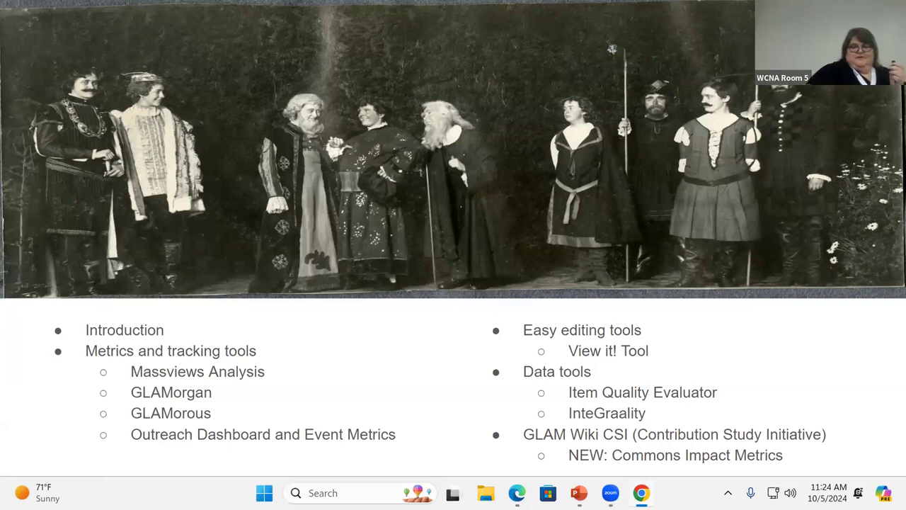
Advance the slideshow from the agenda through the DPLA working group, tracking and Pageviews/massviews slides to the GLAMorgan views-per-file slide
{"action": "key", "text": "Right"}
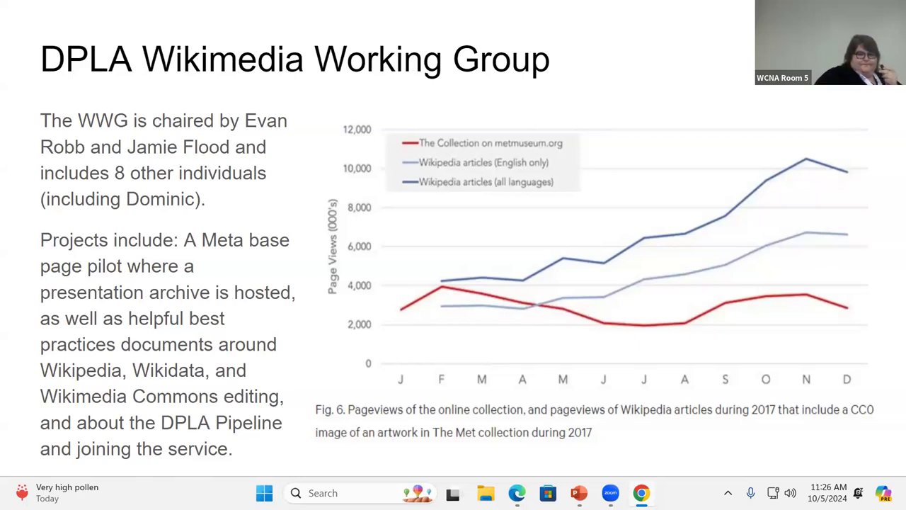
{"action": "key", "text": "Right"}
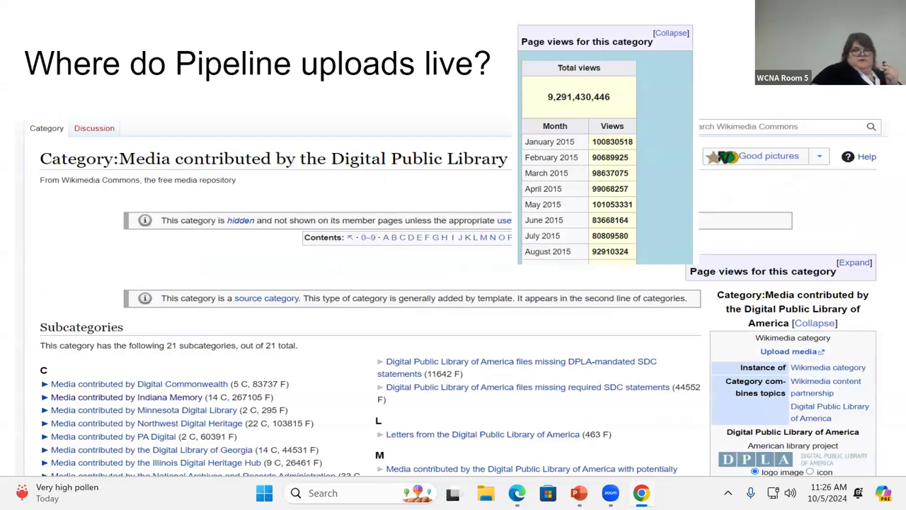
{"action": "key", "text": "Right"}
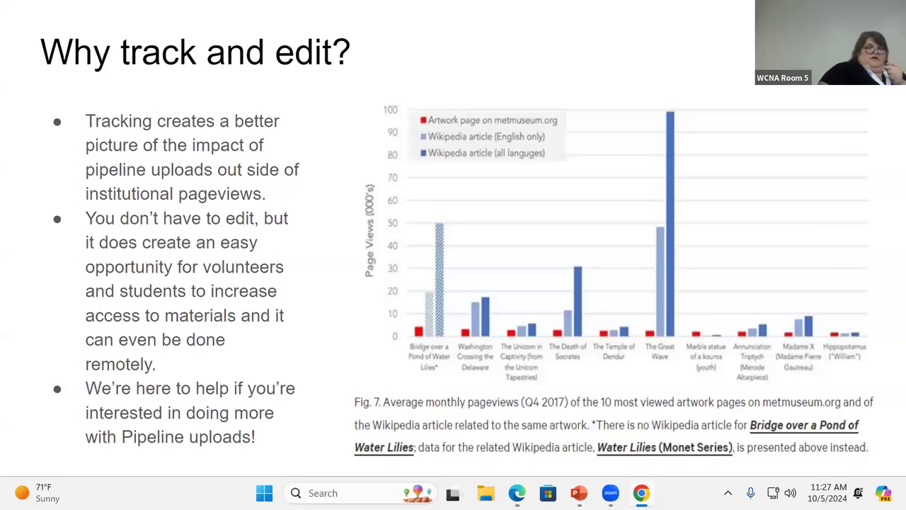
{"action": "key", "text": "Right"}
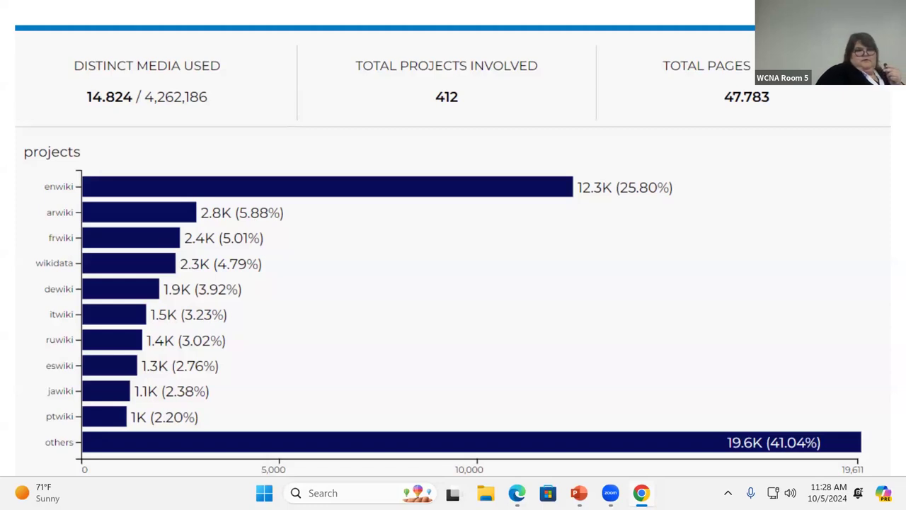
{"action": "key", "text": "Right"}
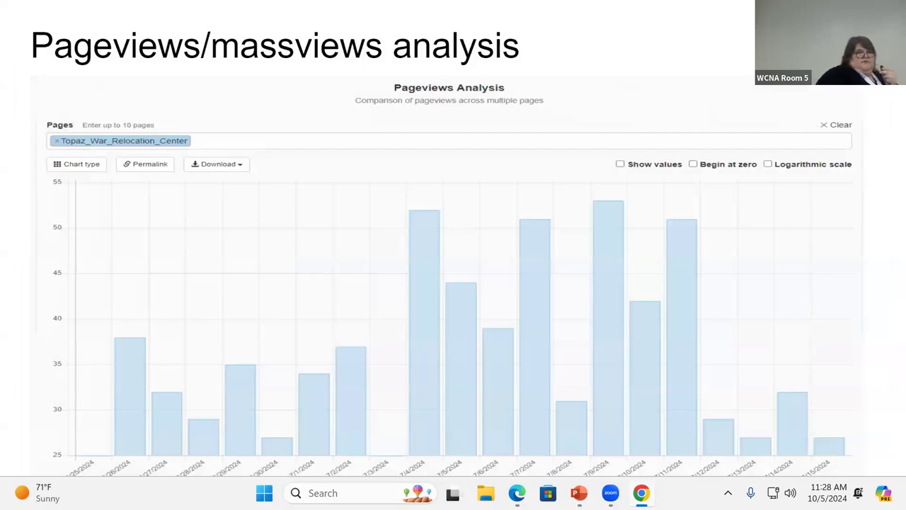
{"action": "key", "text": "Left"}
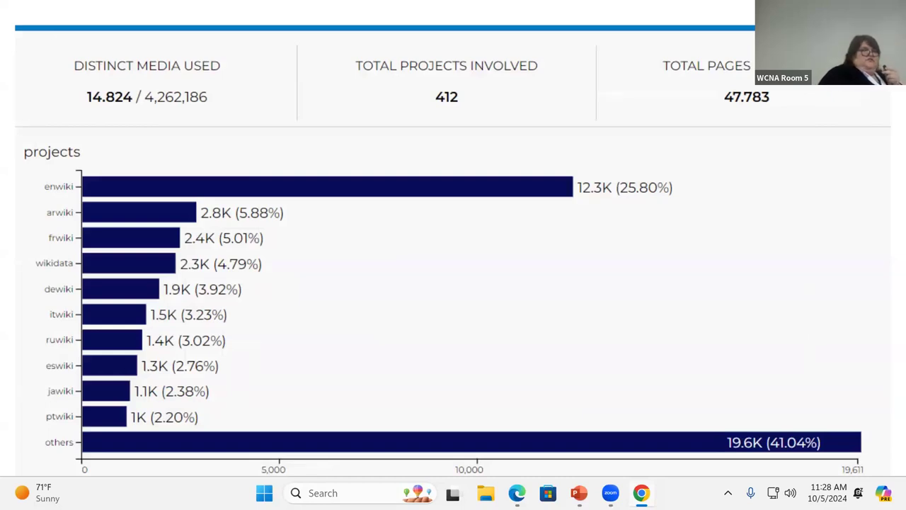
{"action": "key", "text": "Right"}
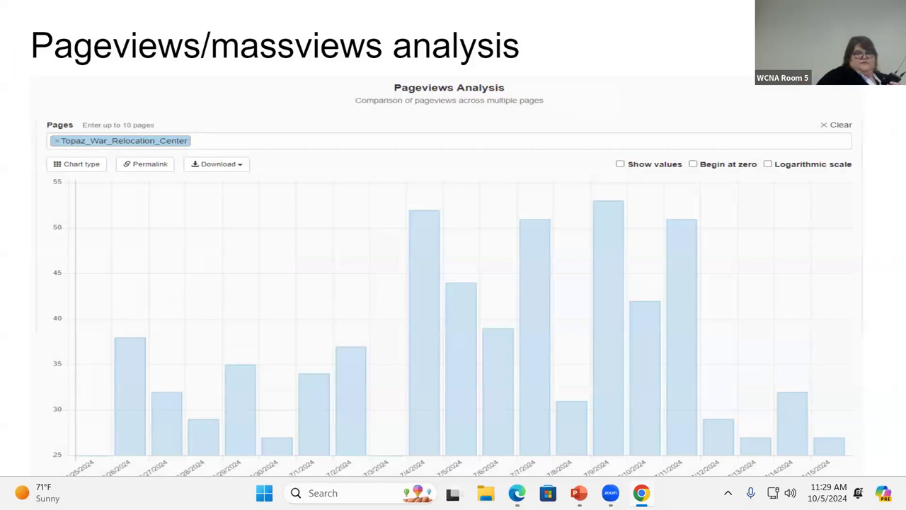
{"action": "key", "text": "Right"}
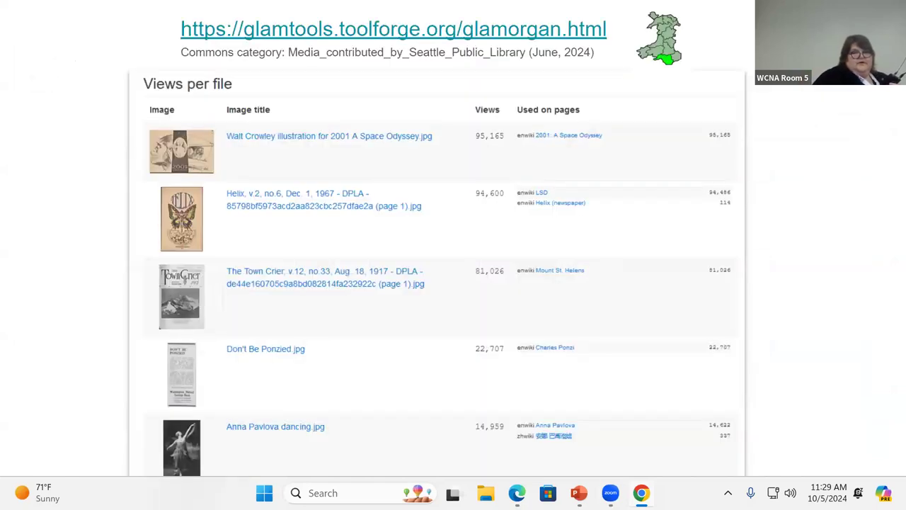
Bring the Chrome slideshow back on screen, leaf past the GLAMorgan slide and exit to the presentation editor
{"action": "key", "text": "Escape"}
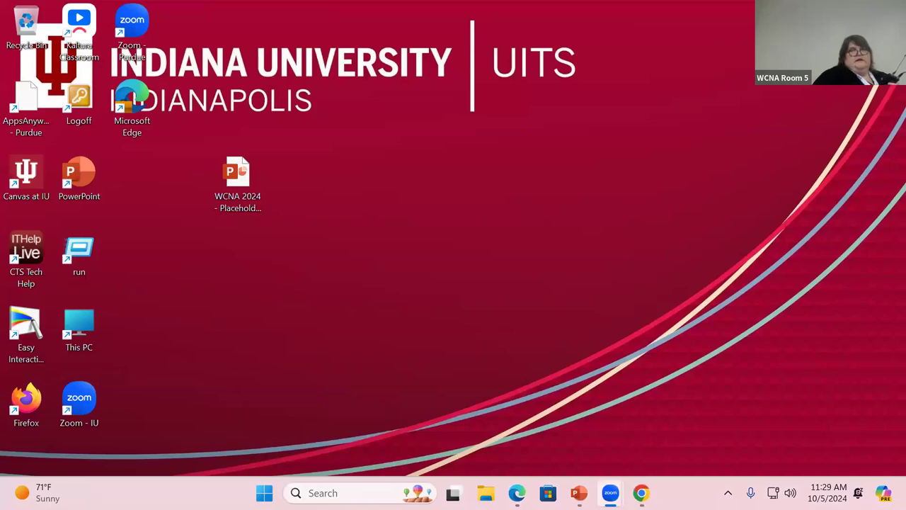
{"action": "left_click", "coordinate": [641, 493]}
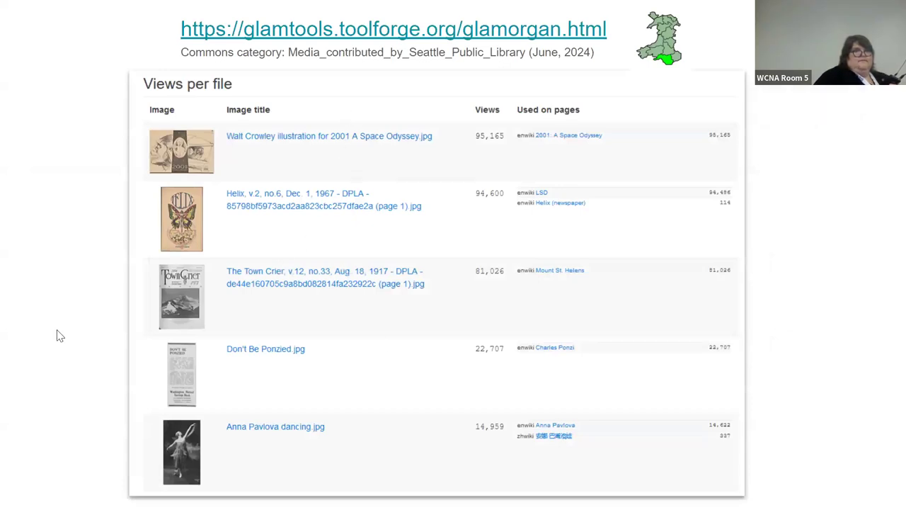
{"action": "key", "text": "Right"}
{"action": "key", "text": "Right"}
{"action": "key", "text": "Right"}
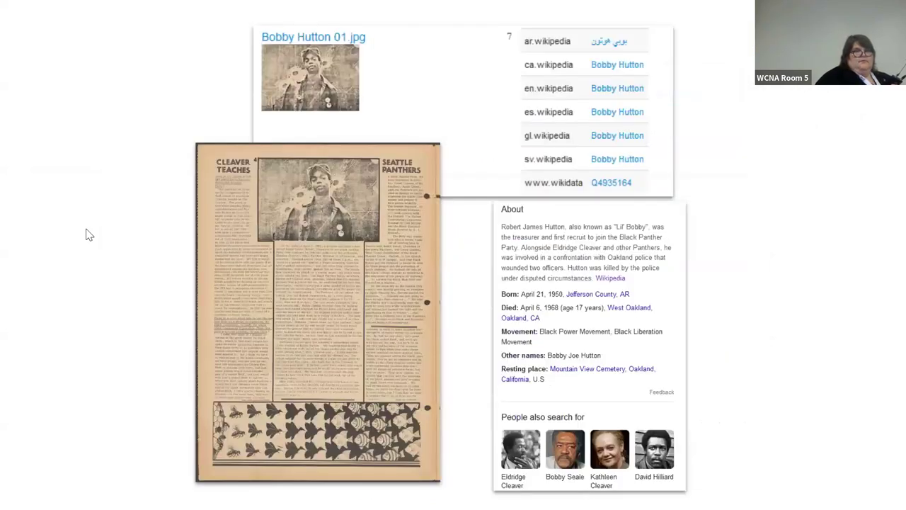
{"action": "key", "text": "Right"}
{"action": "key", "text": "Escape"}
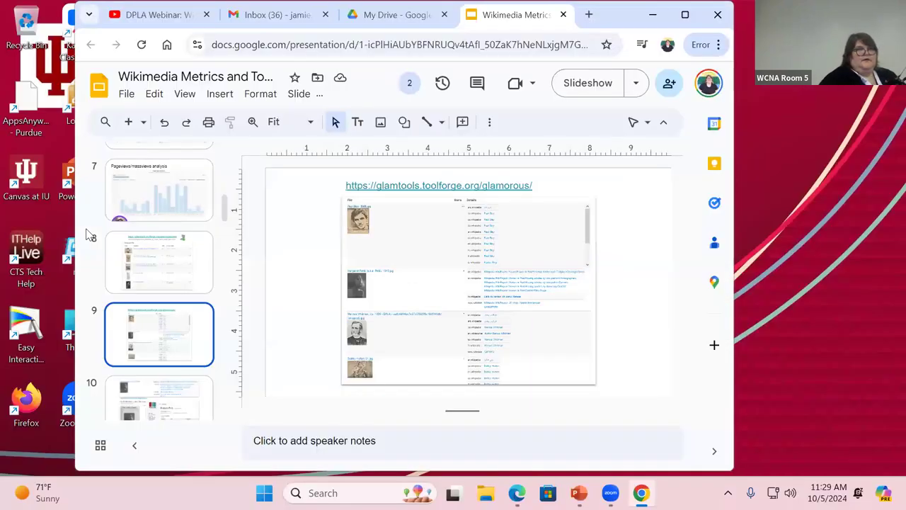
Switch to the YouTube video "DPLA Webinar: Wikimedia Metrics and Tools" and play it in full screen
{"action": "key", "text": "ctrl+1"}
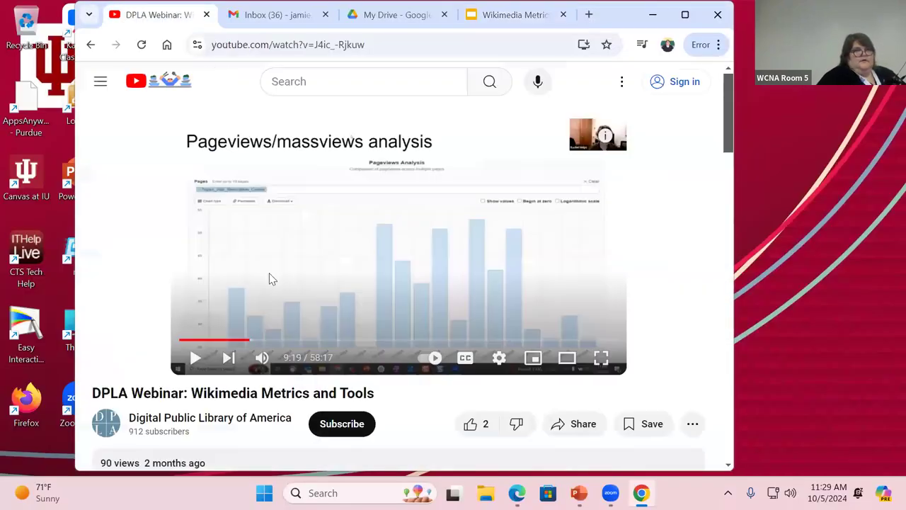
{"action": "left_click", "coordinate": [198, 359]}
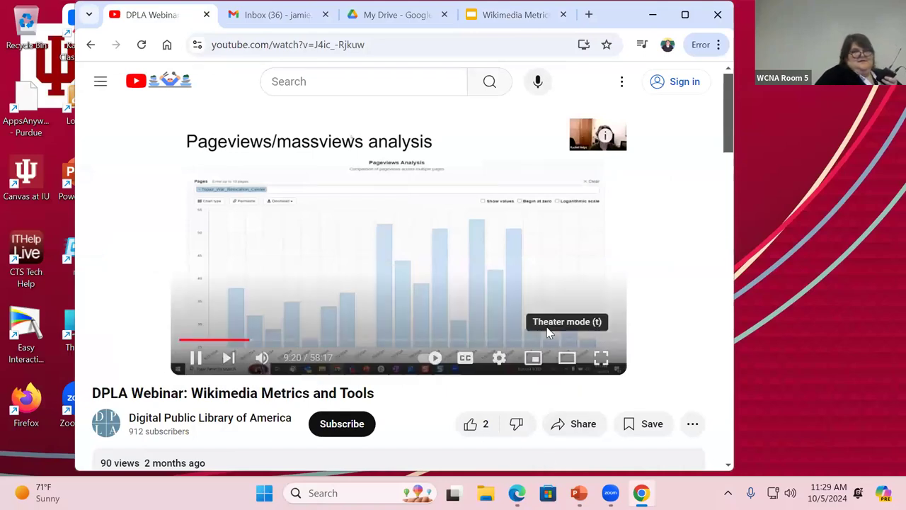
{"action": "key", "text": "f"}
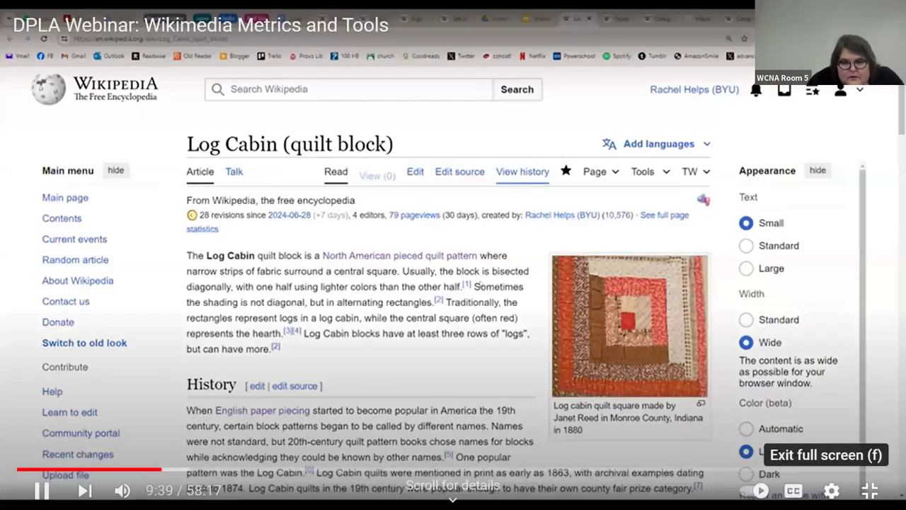
Raise the system volume close to maximum and return the webinar video to full screen
{"action": "left_click", "coordinate": [869, 490]}
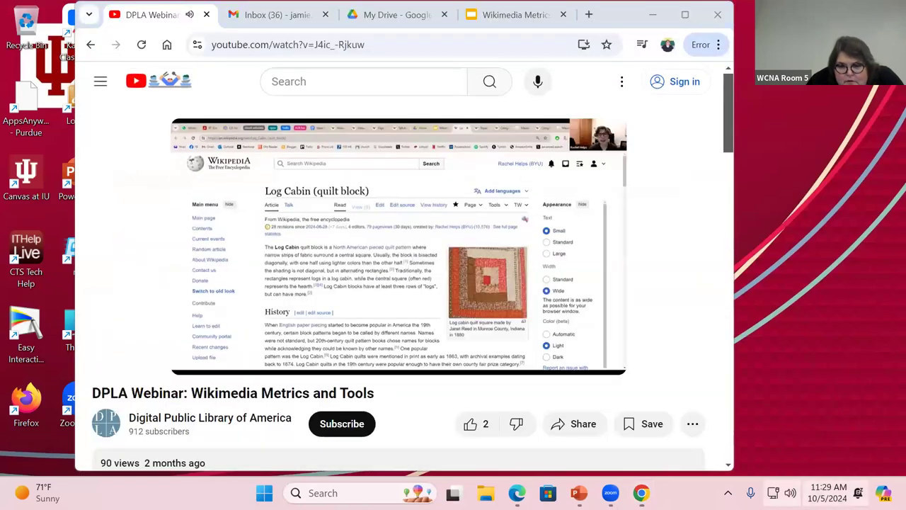
{"action": "left_click", "coordinate": [790, 492]}
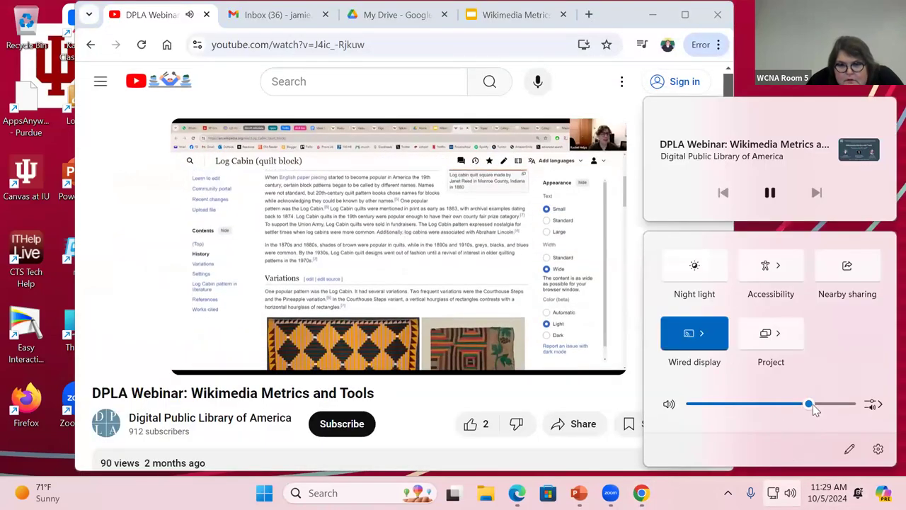
{"action": "left_click_drag", "start_coordinate": [809, 405], "coordinate": [849, 405]}
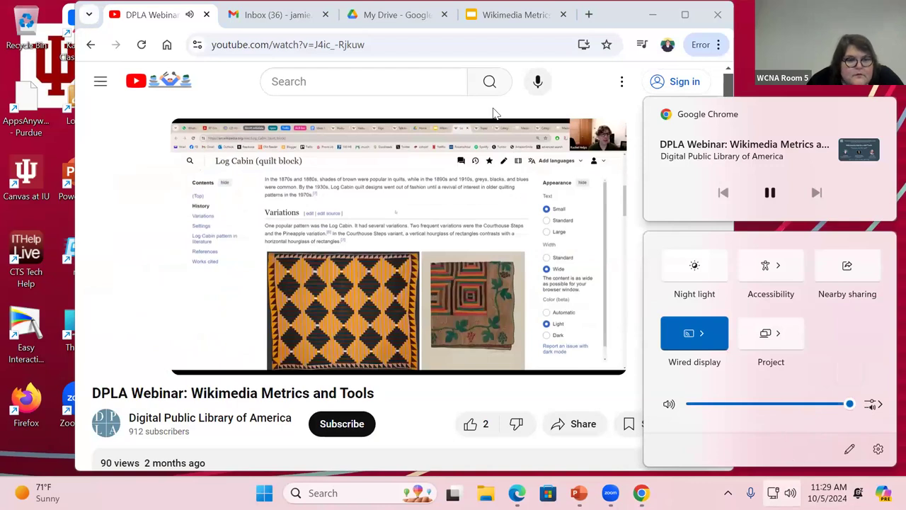
{"action": "left_click", "coordinate": [381, 270]}
{"action": "double_click", "coordinate": [386, 264]}
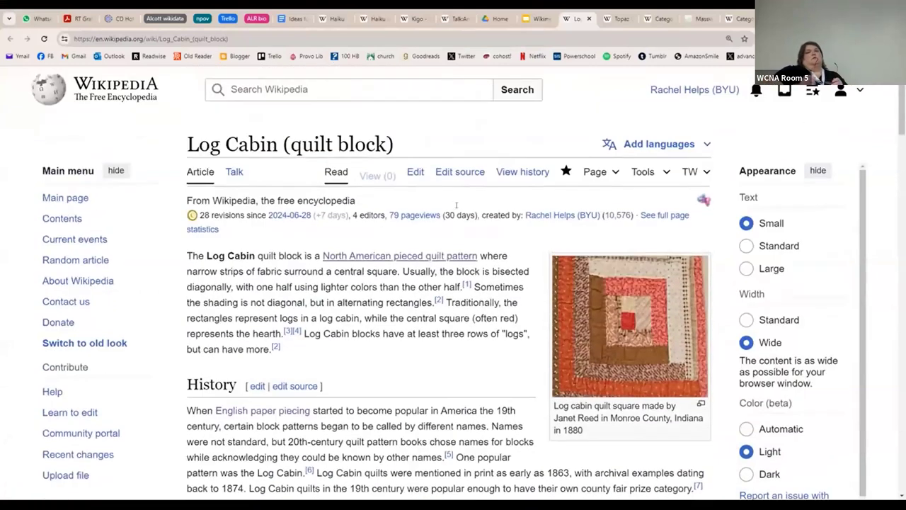
From the Log Cabin (quilt block) article's revision history, view its XTools page statistics, return, and open its Pageviews Analysis
{"action": "left_click", "coordinate": [522, 173]}
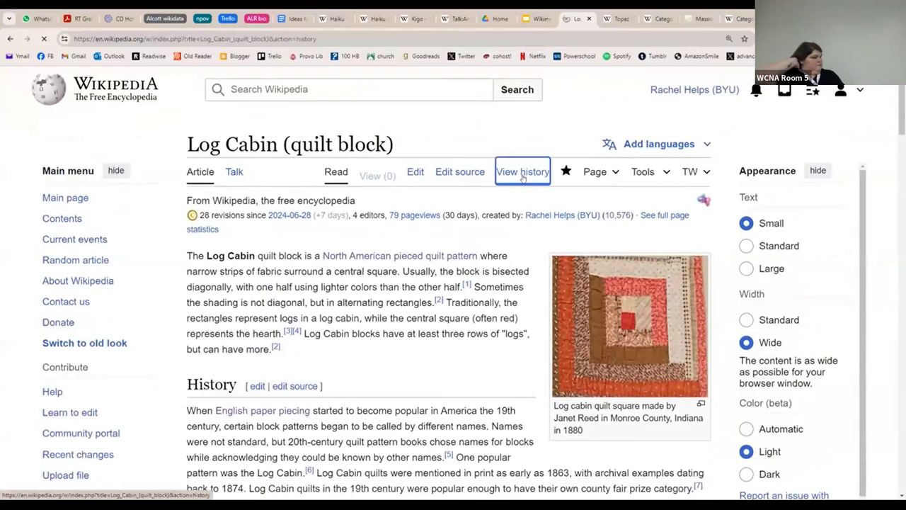
{"action": "left_click", "coordinate": [601, 269]}
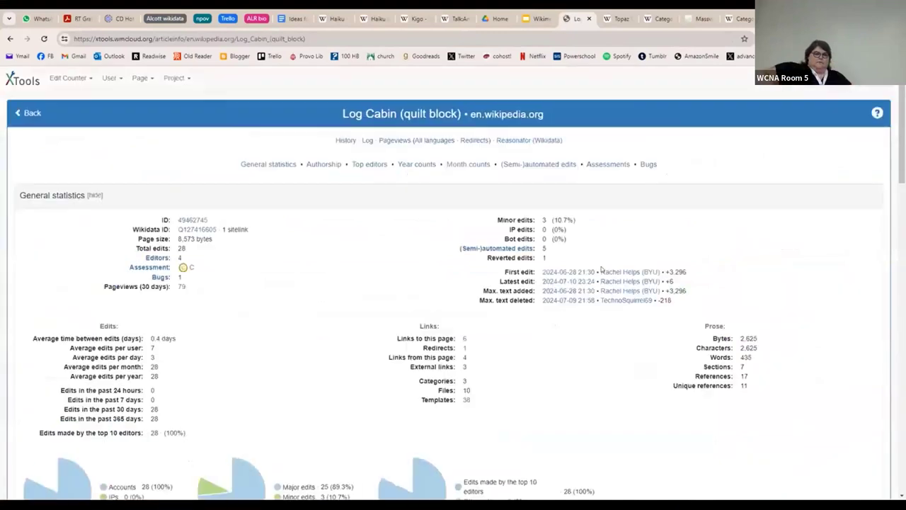
{"action": "left_click", "coordinate": [10, 39]}
{"action": "left_click", "coordinate": [669, 267]}
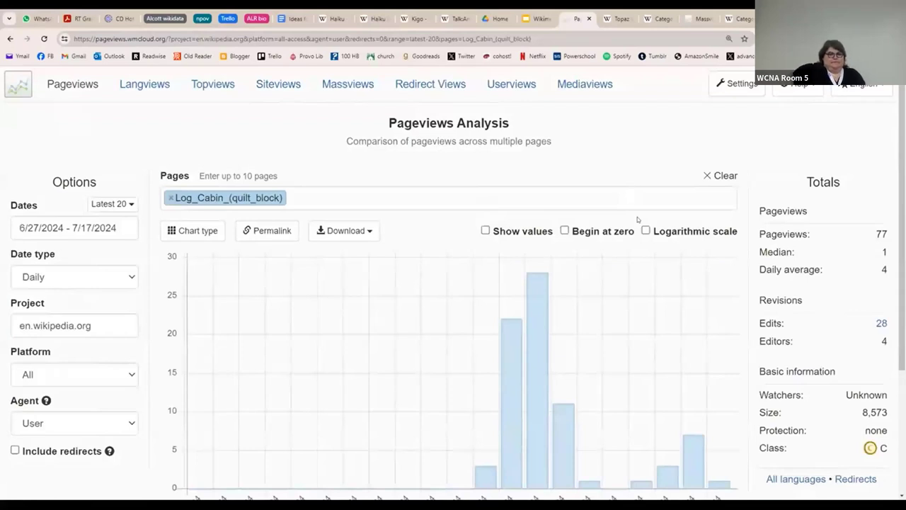
Examine the daily view counts in the Log Cabin (quilt block) pageviews chart, including 7/8/2024 and 7/16/2024
{"action": "scroll", "coordinate": [638, 217], "scroll_direction": "down", "scroll_amount": 1}
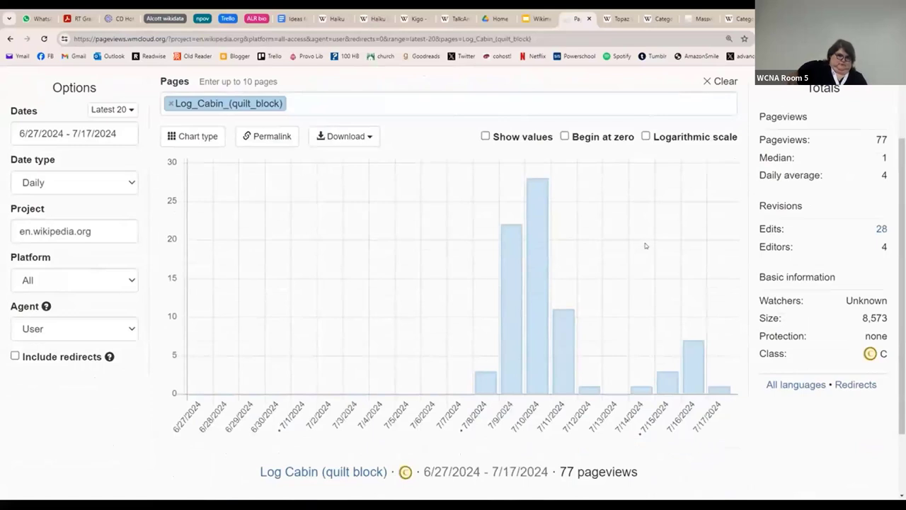
{"action": "mouse_move", "coordinate": [473, 390]}
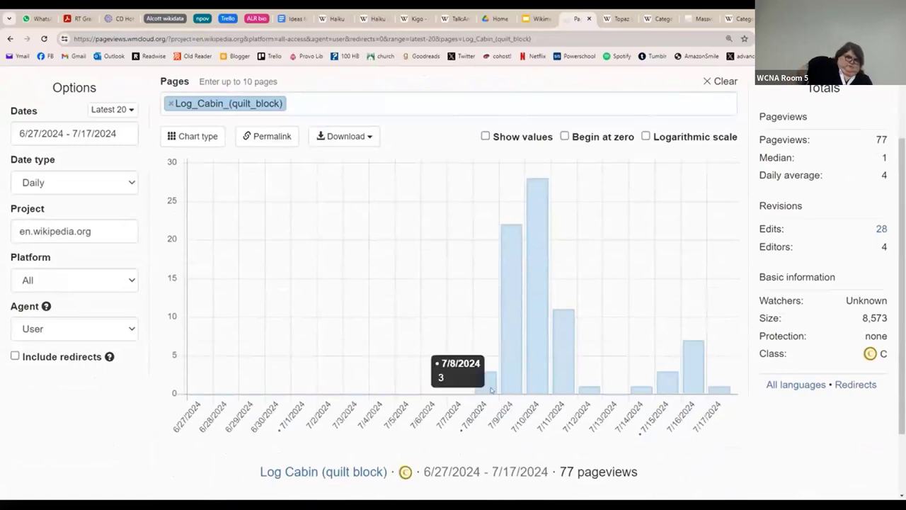
{"action": "mouse_move", "coordinate": [509, 388]}
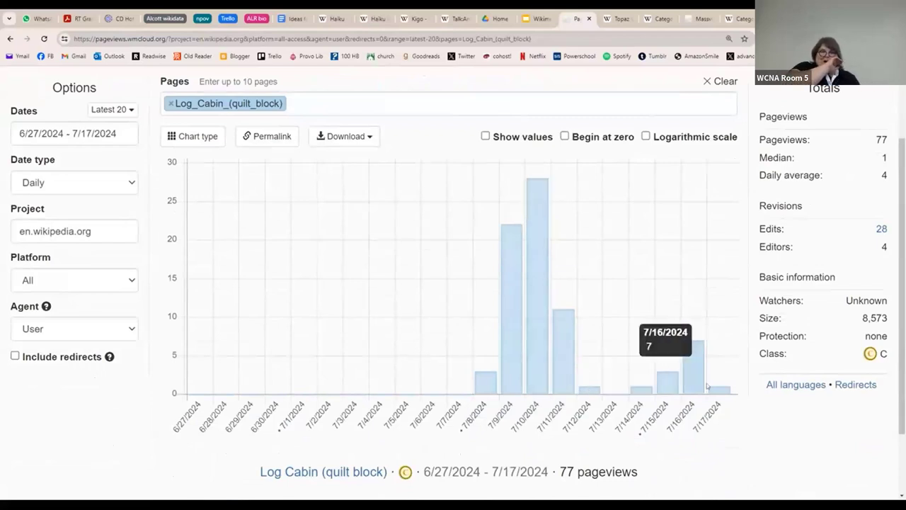
{"action": "scroll", "coordinate": [680, 315], "scroll_direction": "up", "scroll_amount": 2}
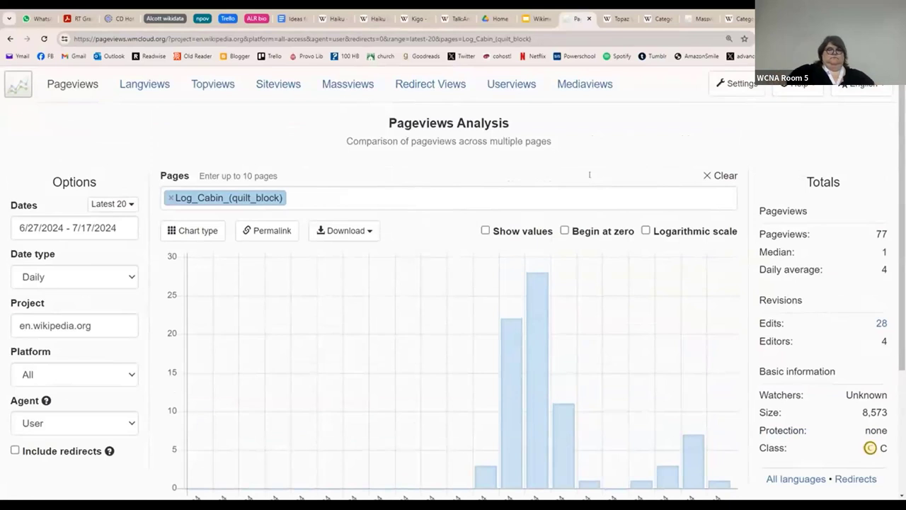
Close the Pageviews Analysis page and examine the photographs and sections of the Topaz War Relocation Center article down to Camp politics
{"action": "left_click", "coordinate": [589, 18]}
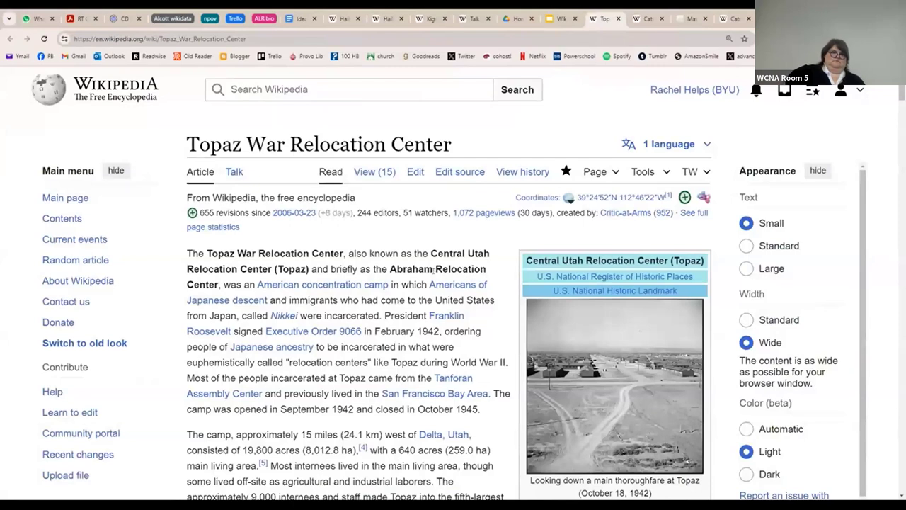
{"action": "scroll", "coordinate": [433, 272], "scroll_direction": "down", "scroll_amount": 1}
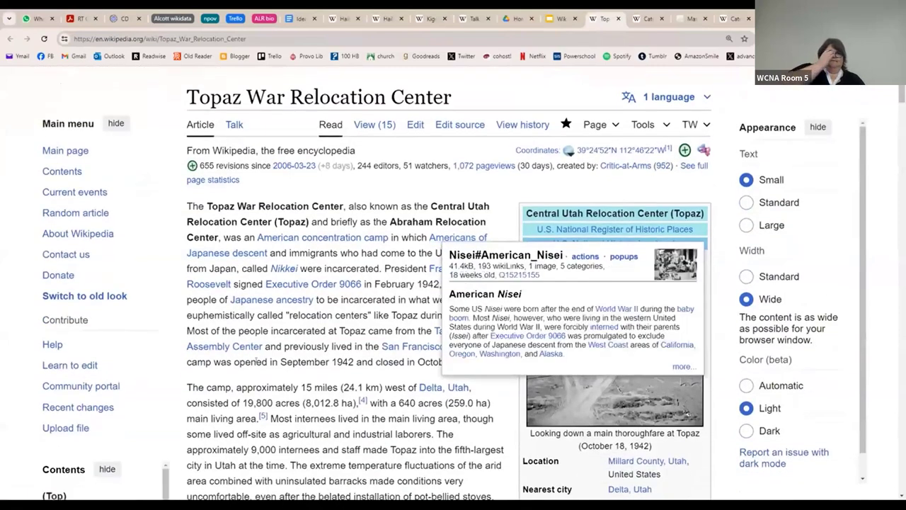
{"action": "mouse_move", "coordinate": [633, 352]}
{"action": "scroll", "coordinate": [632, 349], "scroll_direction": "down", "scroll_amount": 1}
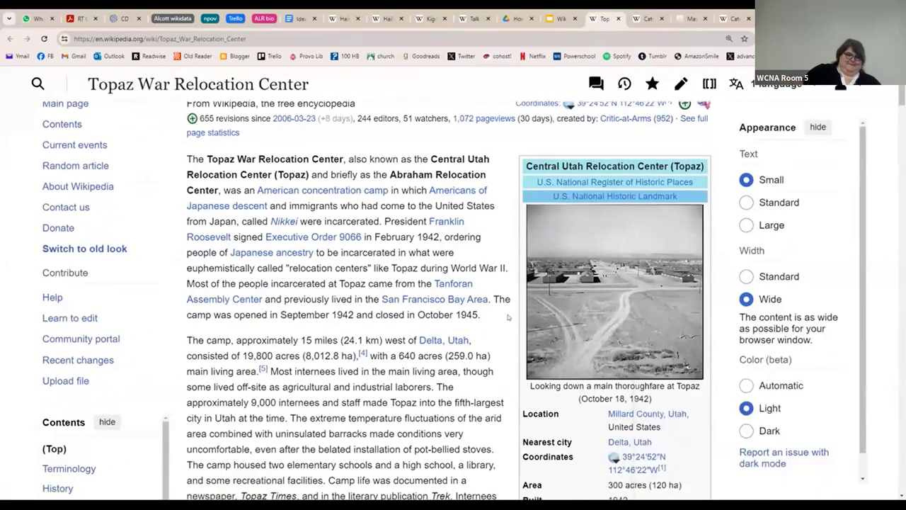
{"action": "scroll", "coordinate": [550, 318], "scroll_direction": "down", "scroll_amount": 5}
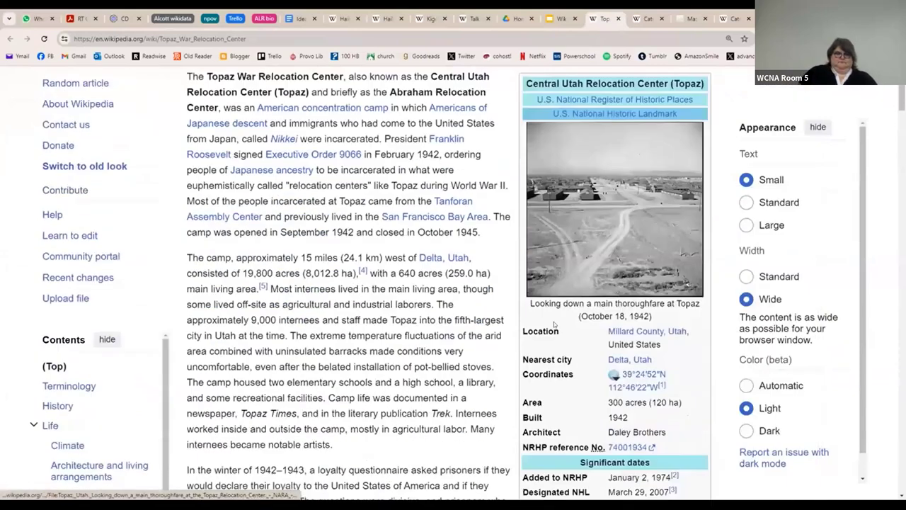
{"action": "scroll", "coordinate": [555, 322], "scroll_direction": "down", "scroll_amount": 3}
{"action": "scroll", "coordinate": [555, 323], "scroll_direction": "down", "scroll_amount": 15}
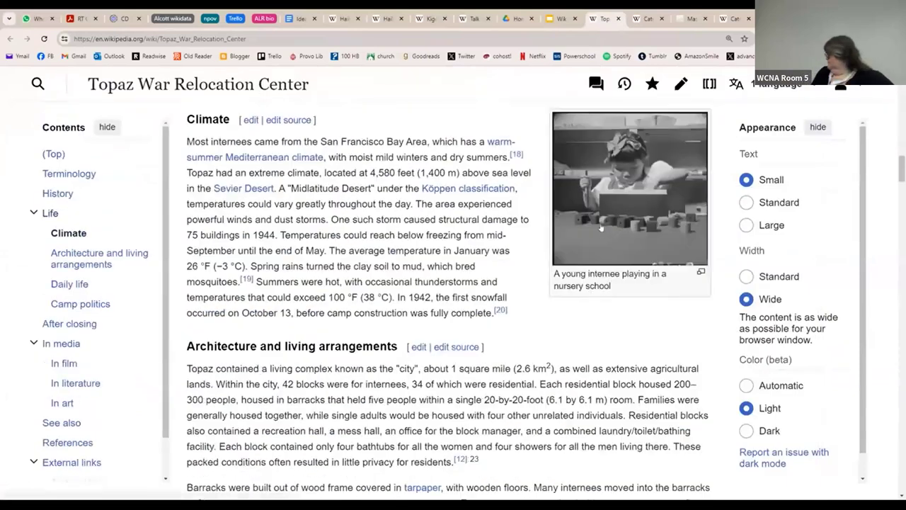
{"action": "scroll", "coordinate": [578, 240], "scroll_direction": "down", "scroll_amount": 10}
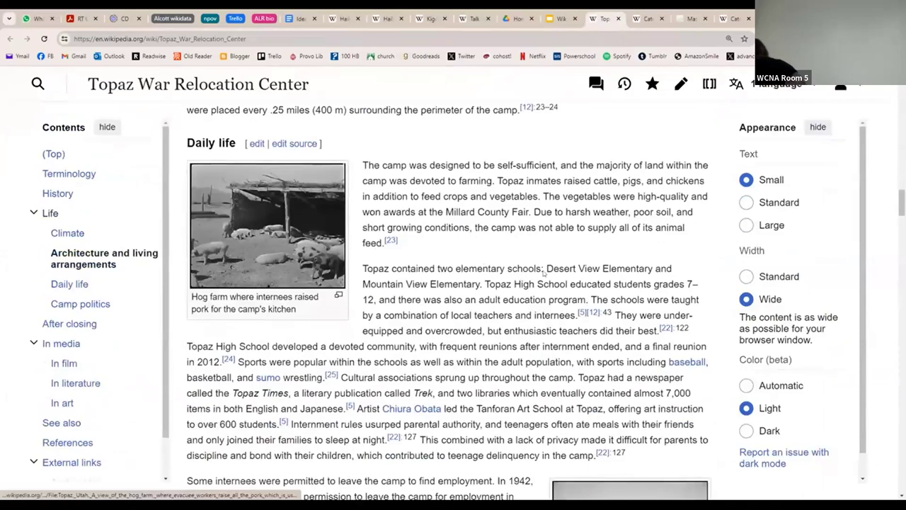
{"action": "scroll", "coordinate": [520, 289], "scroll_direction": "down", "scroll_amount": 3}
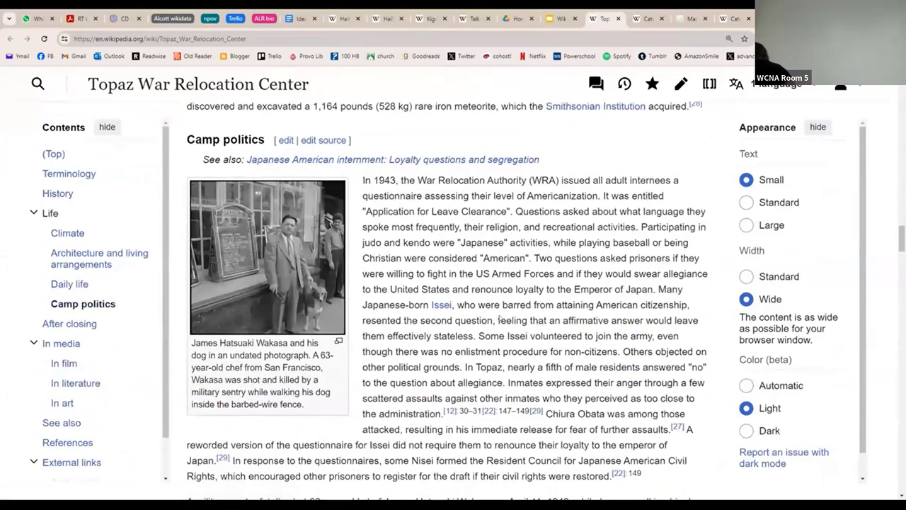
{"action": "scroll", "coordinate": [500, 319], "scroll_direction": "up", "scroll_amount": 12}
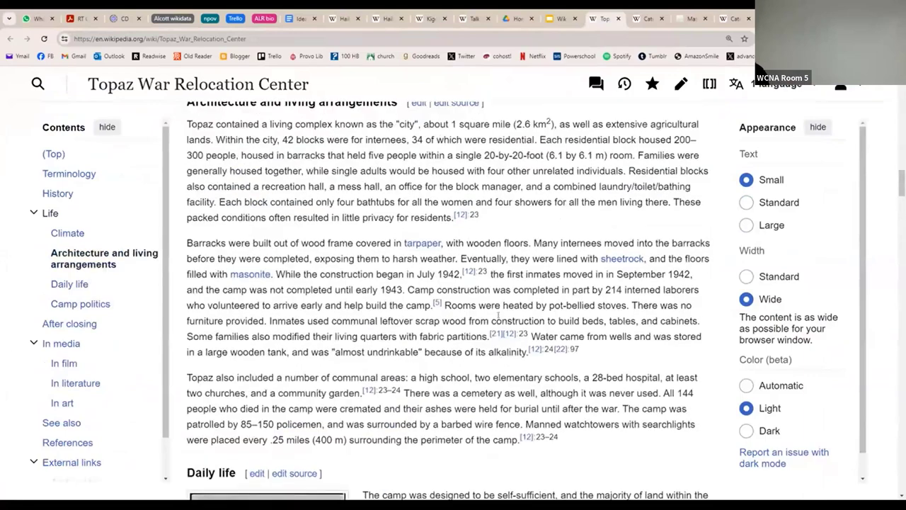
{"action": "scroll", "coordinate": [498, 314], "scroll_direction": "up", "scroll_amount": 15}
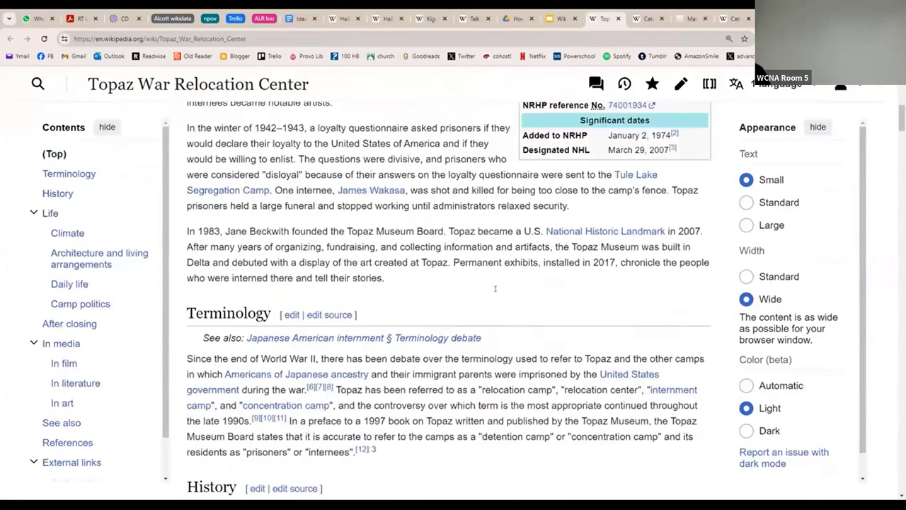
Review the introduction of the Topaz War Relocation Center article and open its Pageviews Analysis through the revision history
{"action": "scroll", "coordinate": [491, 283], "scroll_direction": "up", "scroll_amount": 5}
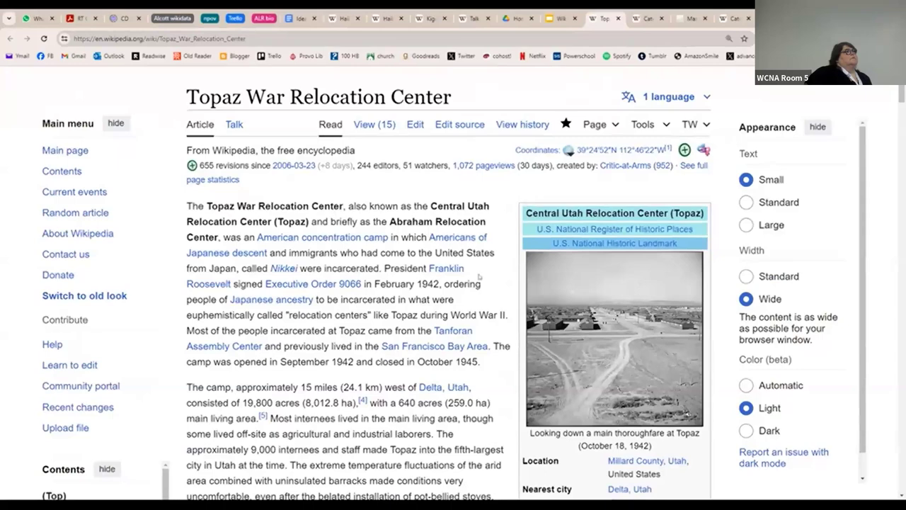
{"action": "scroll", "coordinate": [479, 276], "scroll_direction": "down", "scroll_amount": 1}
{"action": "scroll", "coordinate": [479, 276], "scroll_direction": "down", "scroll_amount": 7}
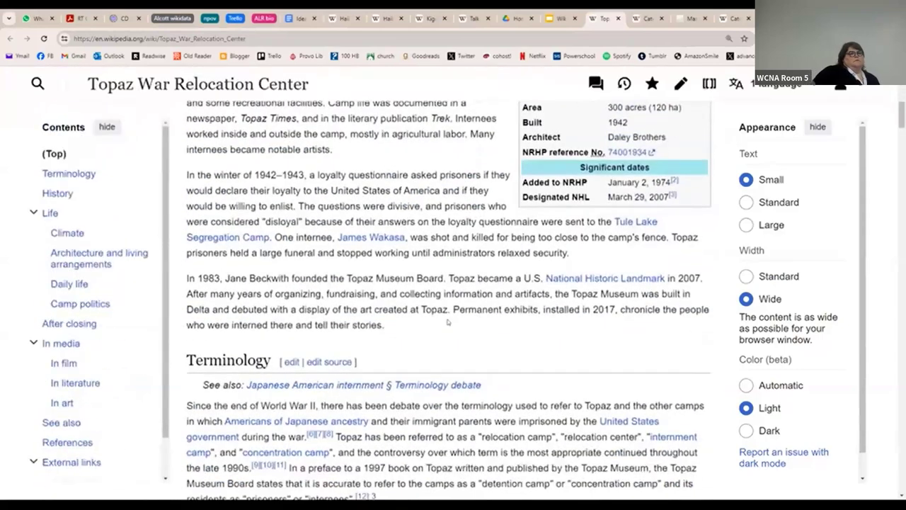
{"action": "scroll", "coordinate": [448, 320], "scroll_direction": "up", "scroll_amount": 2}
{"action": "scroll", "coordinate": [447, 320], "scroll_direction": "up", "scroll_amount": 4}
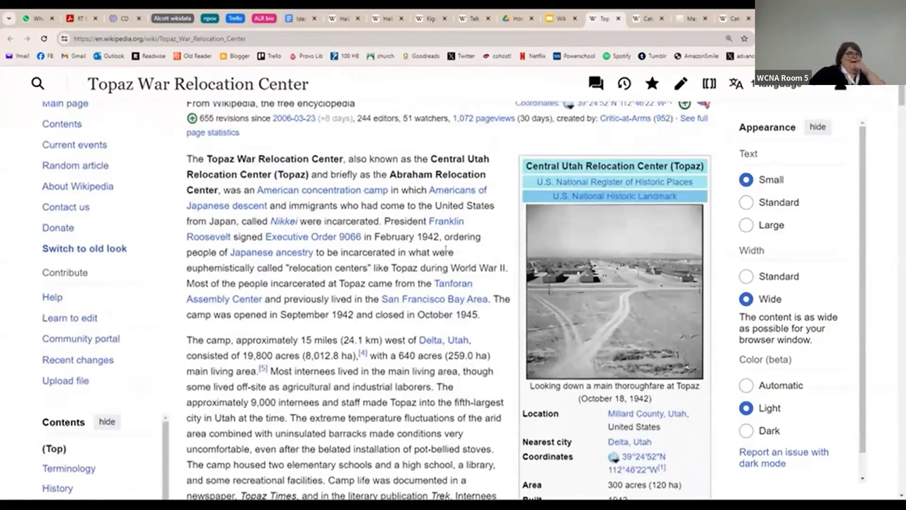
{"action": "scroll", "coordinate": [445, 248], "scroll_direction": "up", "scroll_amount": 2}
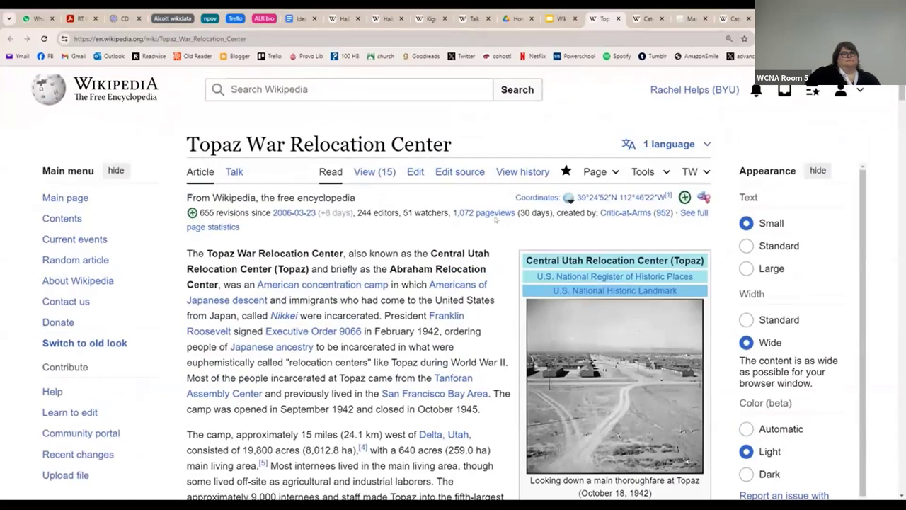
{"action": "left_click", "coordinate": [533, 172]}
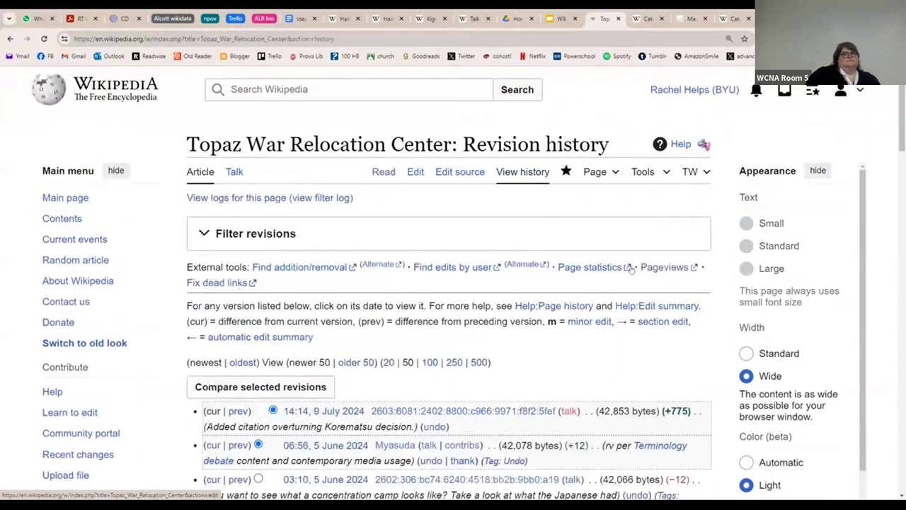
{"action": "left_click", "coordinate": [669, 267]}
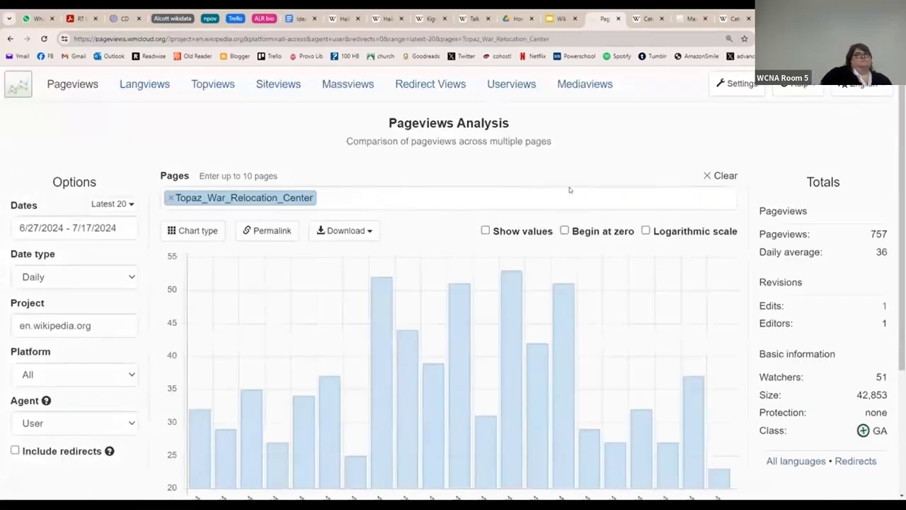
Set the date range of the Topaz War Relocation Center pageviews chart to This year
{"action": "scroll", "coordinate": [132, 188], "scroll_direction": "down", "scroll_amount": 1}
{"action": "left_click", "coordinate": [123, 182]}
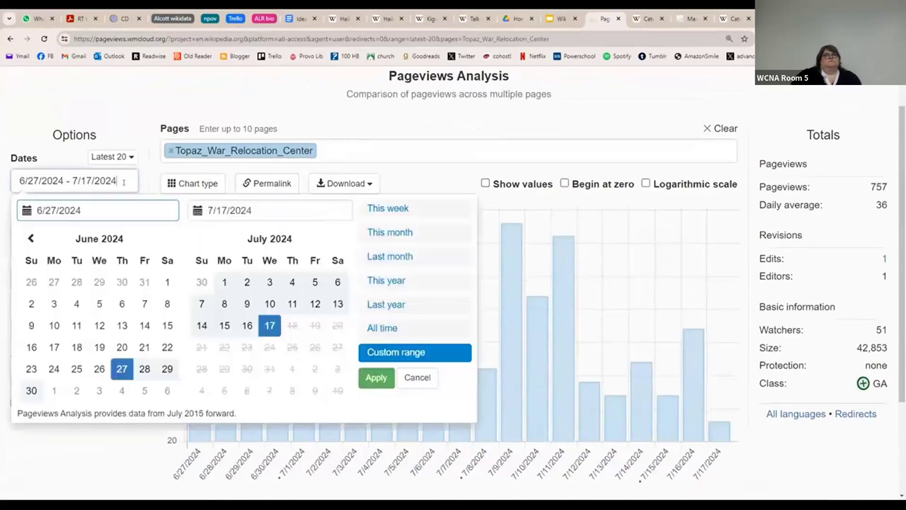
{"action": "left_click", "coordinate": [427, 284]}
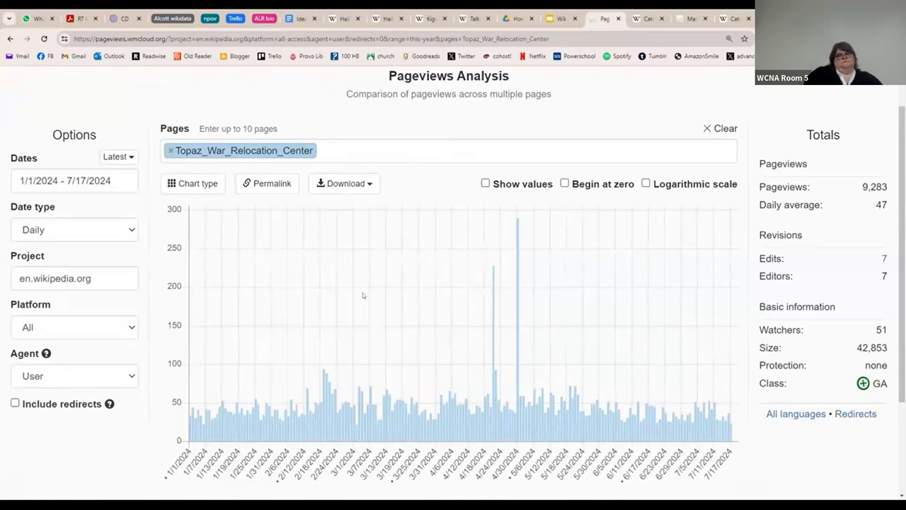
{"action": "scroll", "coordinate": [604, 284], "scroll_direction": "up", "scroll_amount": 1}
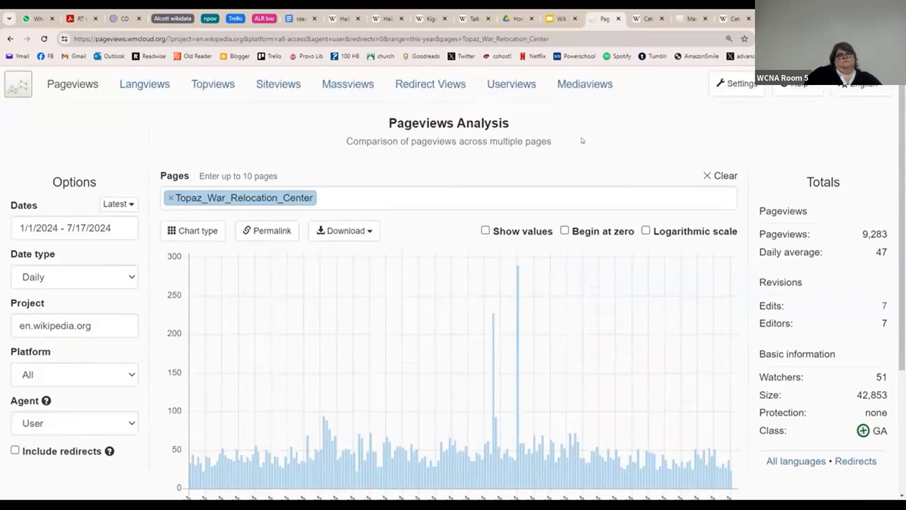
Open Massviews Analysis and enter the copied URL of Wikipedia's Category:Quilting page as the category source
{"action": "left_click", "coordinate": [348, 91]}
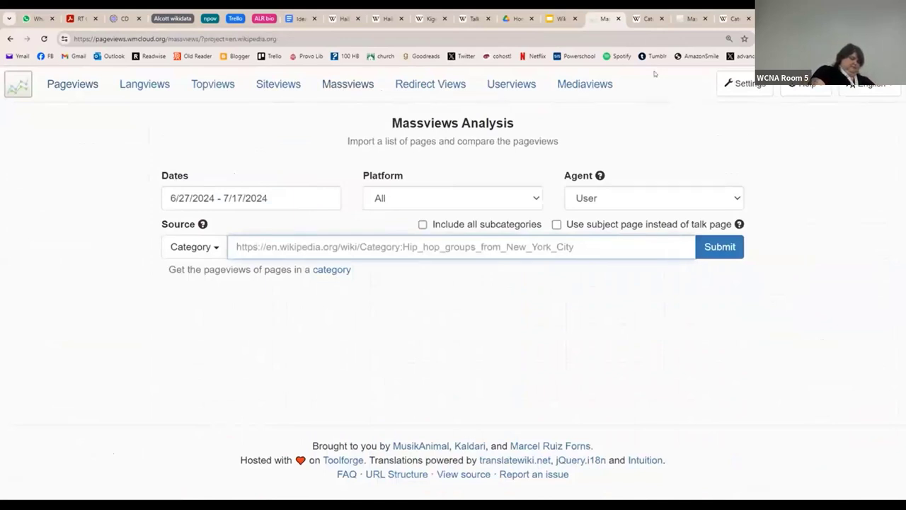
{"action": "left_click", "coordinate": [640, 19]}
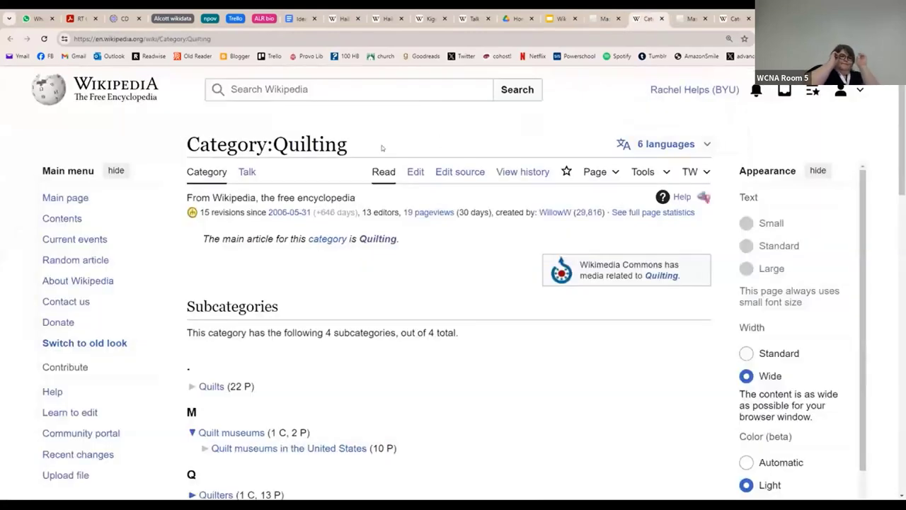
{"action": "left_click", "coordinate": [128, 38]}
{"action": "key", "text": "ctrl+c"}
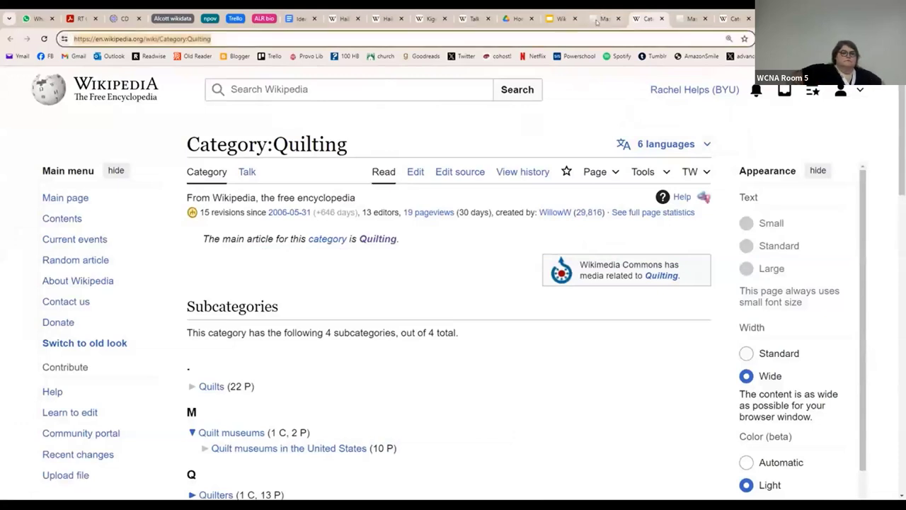
{"action": "left_click", "coordinate": [598, 20]}
{"action": "key", "text": "ctrl+v"}
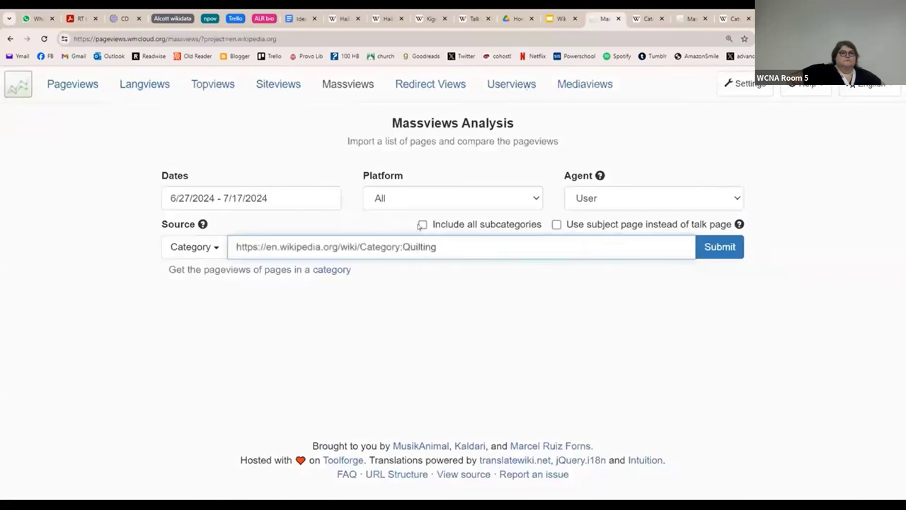
Include all subcategories, set the date range to This year, and run the Category:Quilting query
{"action": "left_click", "coordinate": [423, 224]}
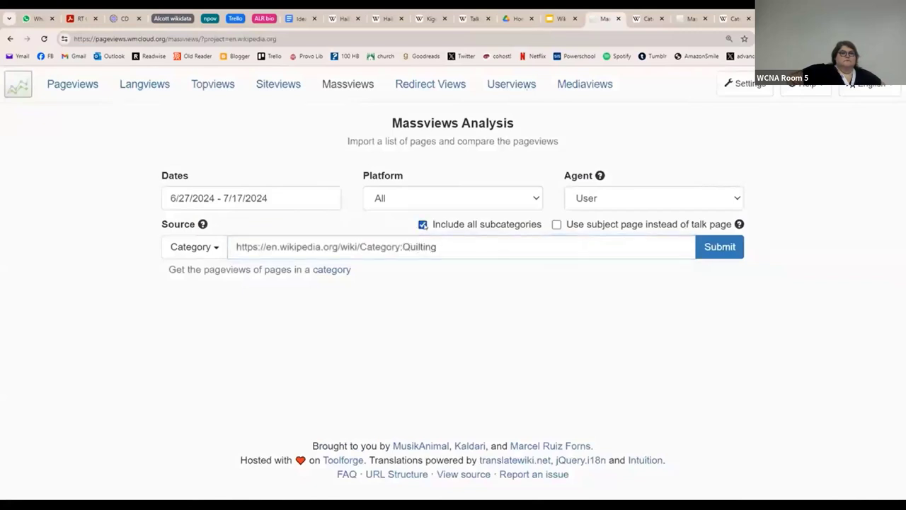
{"action": "left_click", "coordinate": [283, 197]}
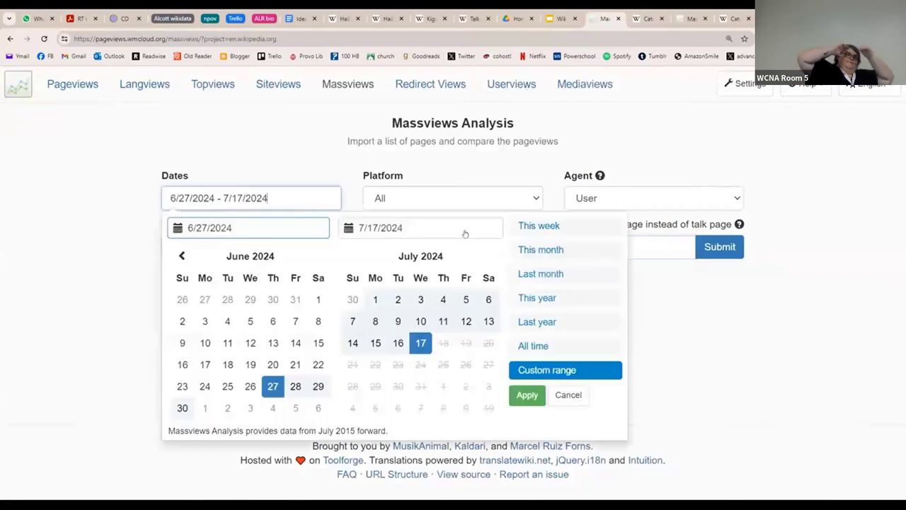
{"action": "left_click", "coordinate": [563, 297]}
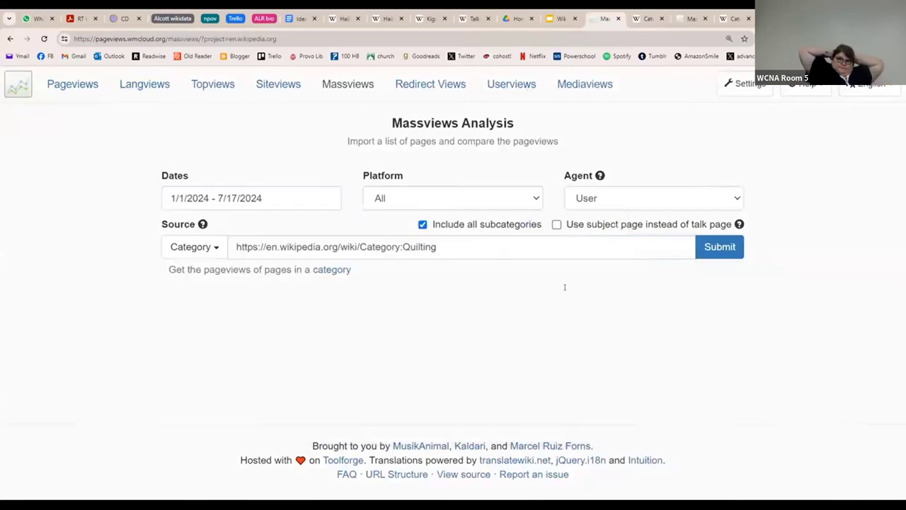
{"action": "left_click", "coordinate": [714, 247]}
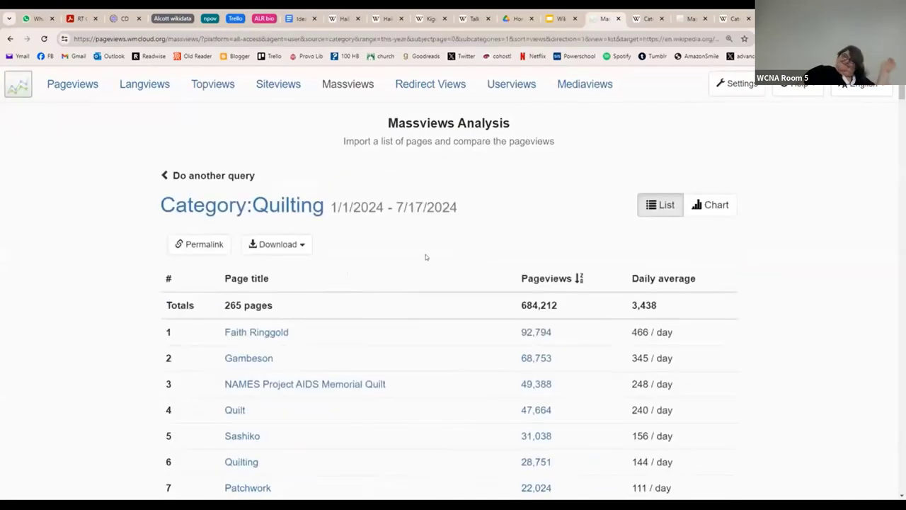
Open the Faith Ringgold article from the Quilting results, read its introduction, and close it to return to the list
{"action": "scroll", "coordinate": [424, 256], "scroll_direction": "down", "scroll_amount": 2}
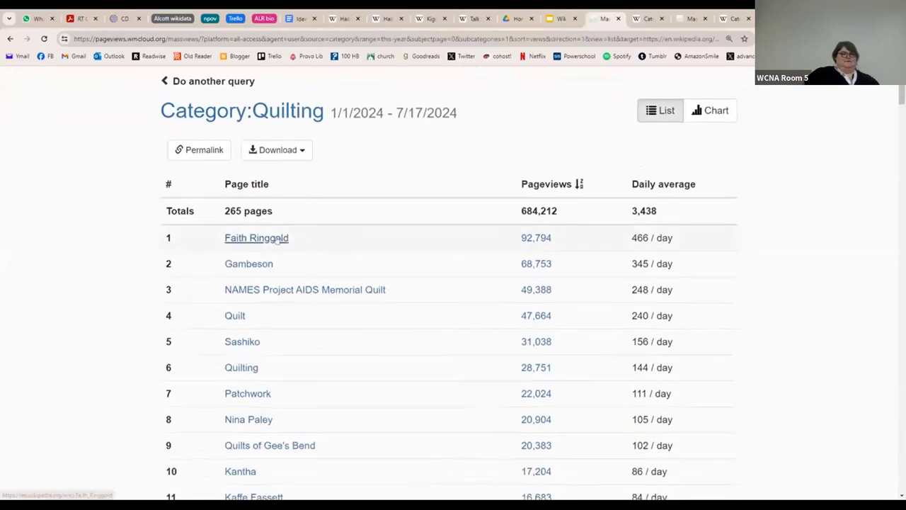
{"action": "middle_click", "coordinate": [277, 240]}
{"action": "left_click", "coordinate": [614, 18]}
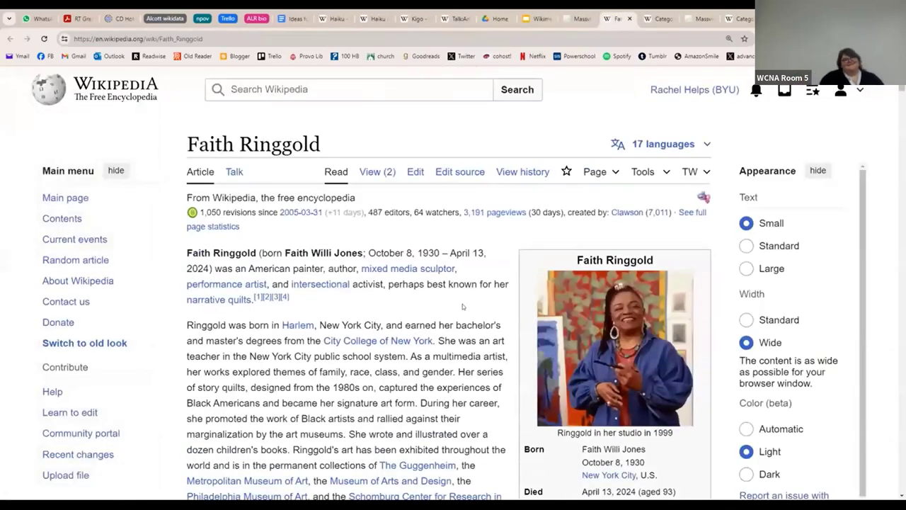
{"action": "mouse_move", "coordinate": [222, 301]}
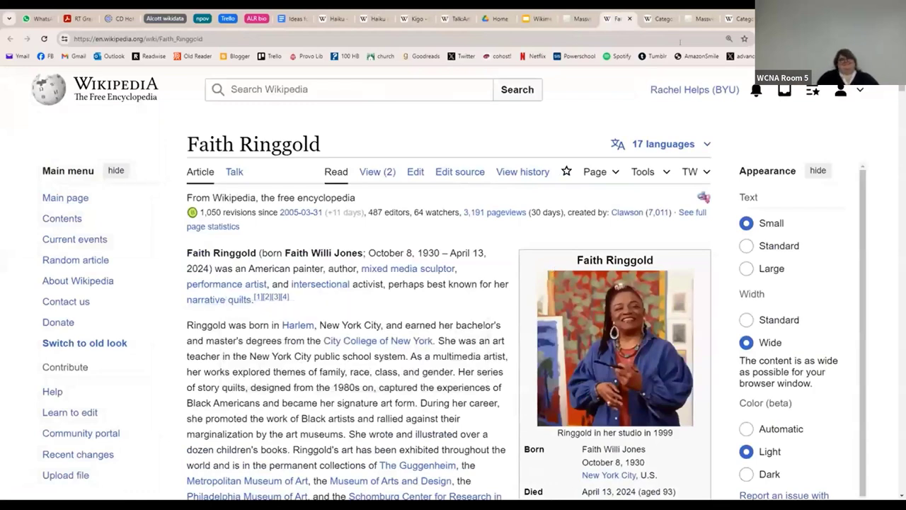
{"action": "left_click", "coordinate": [630, 19]}
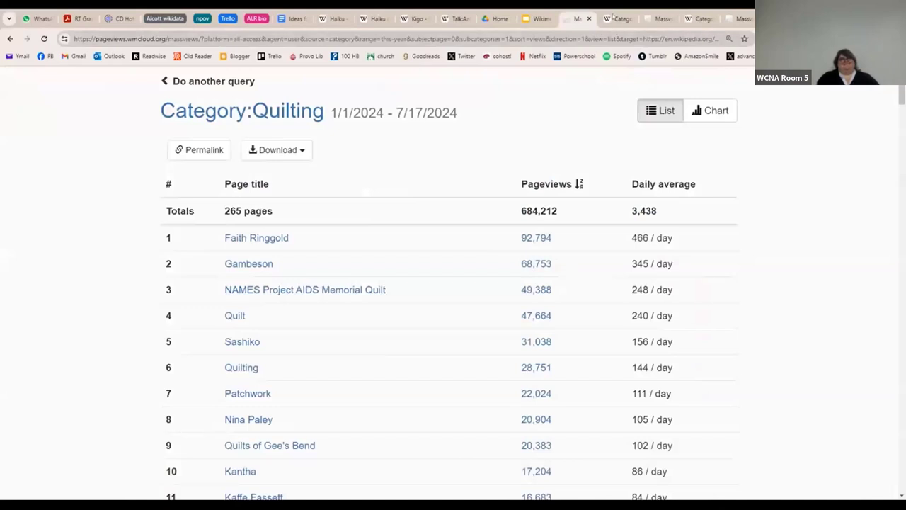
Copy the URL of Category:Harold B. Lee Library-related articles and enter it as the category source in the other Massviews page
{"action": "left_click", "coordinate": [696, 17]}
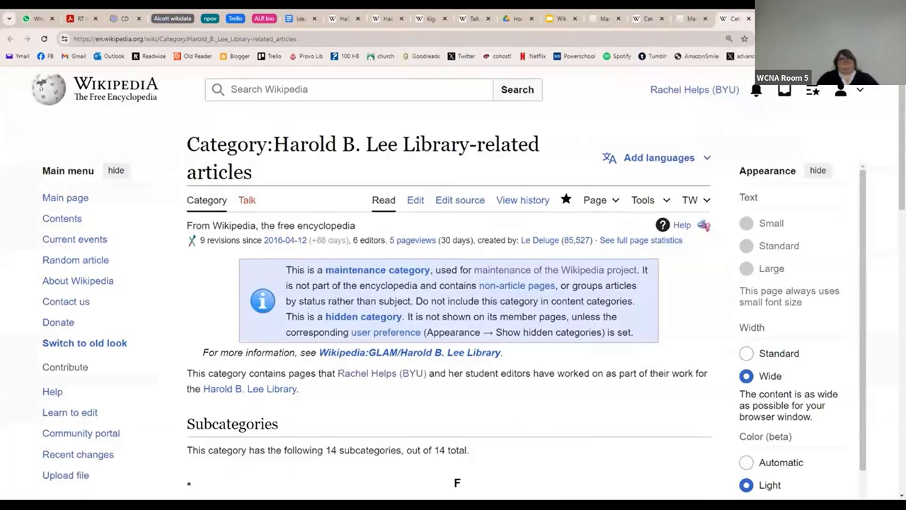
{"action": "key", "text": "ctrl+l"}
{"action": "key", "text": "ctrl+c"}
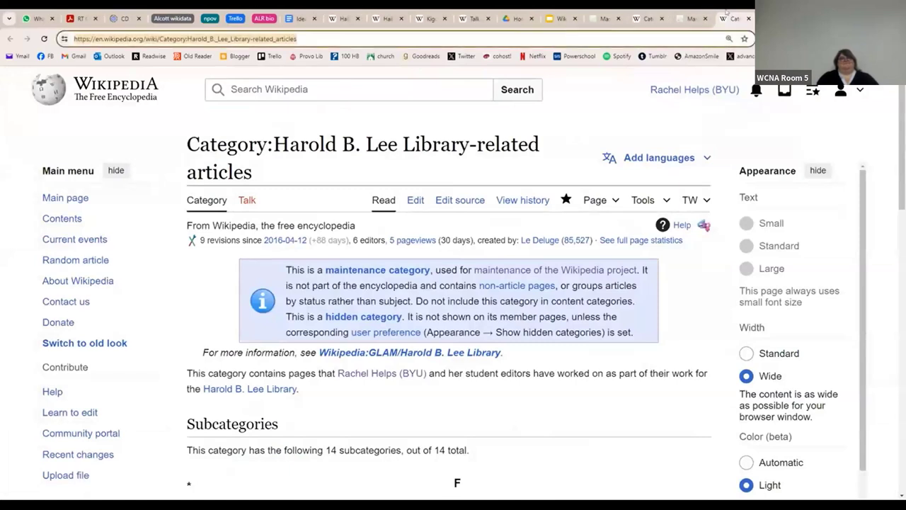
{"action": "key", "text": "ctrl+w"}
{"action": "key", "text": "ctrl+Page_Up"}
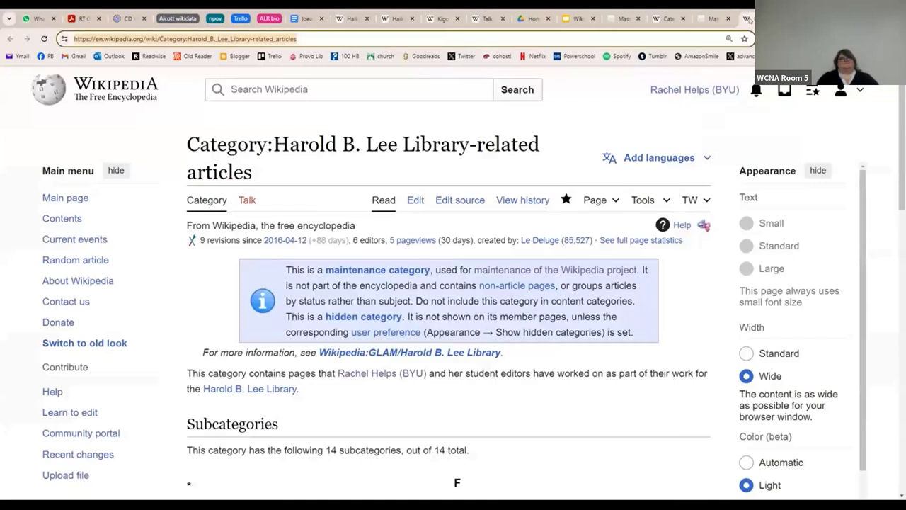
{"action": "left_click", "coordinate": [720, 15]}
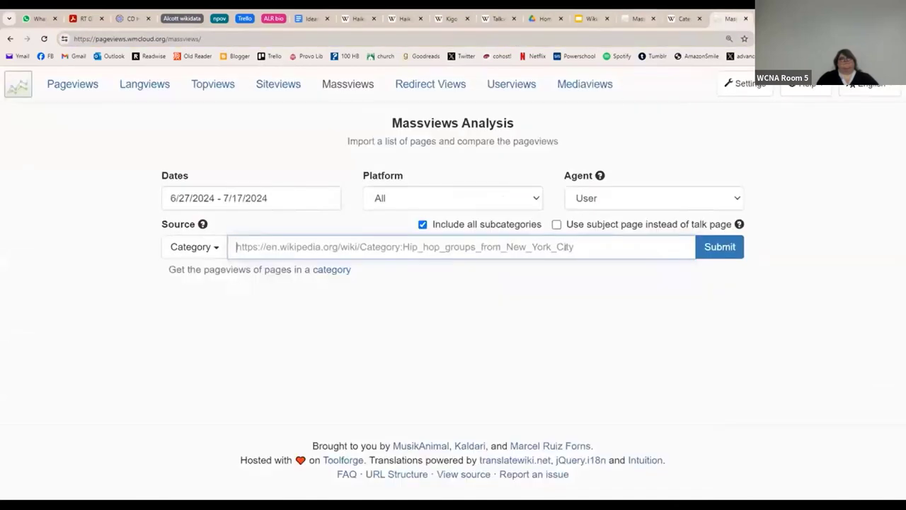
{"action": "left_click", "coordinate": [370, 246]}
{"action": "key", "text": "ctrl+a"}
{"action": "key", "text": "ctrl+v"}
Set the date range to This year and run the Harold B. Lee Library-related articles query
{"action": "left_click", "coordinate": [313, 200]}
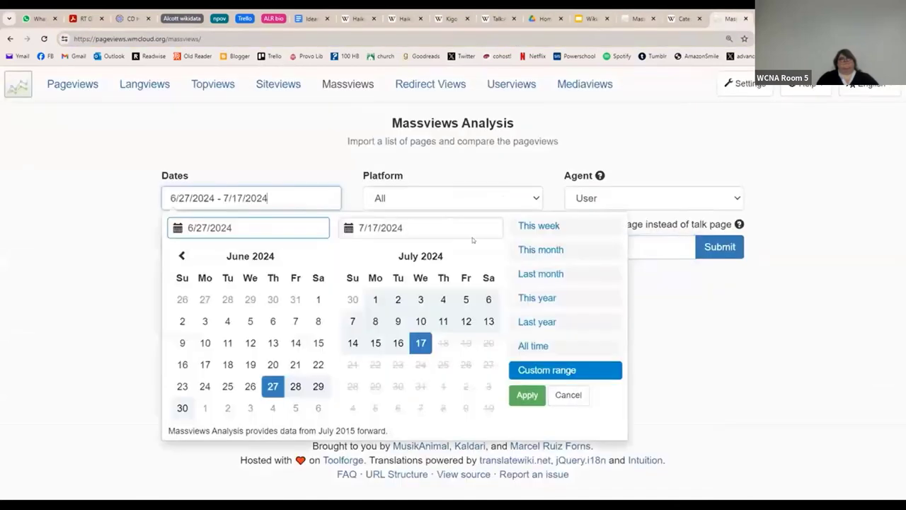
{"action": "left_click", "coordinate": [540, 298]}
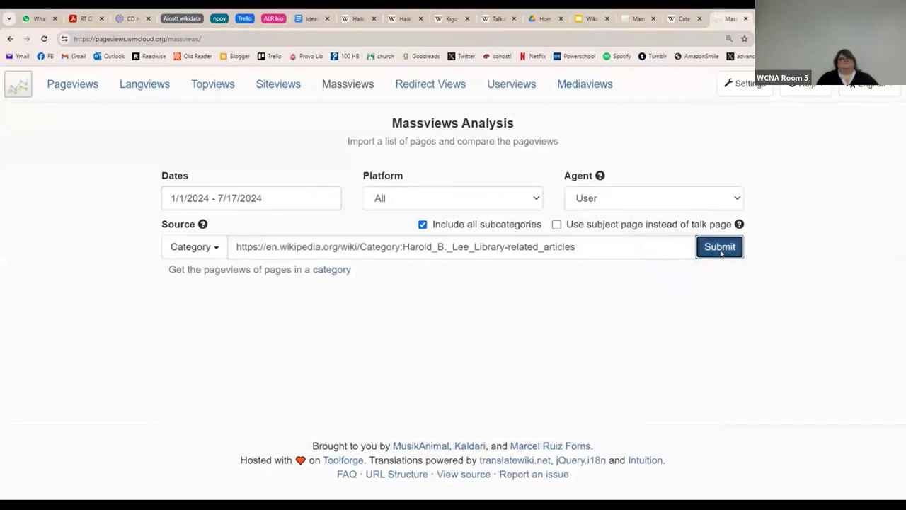
{"action": "left_click", "coordinate": [719, 251]}
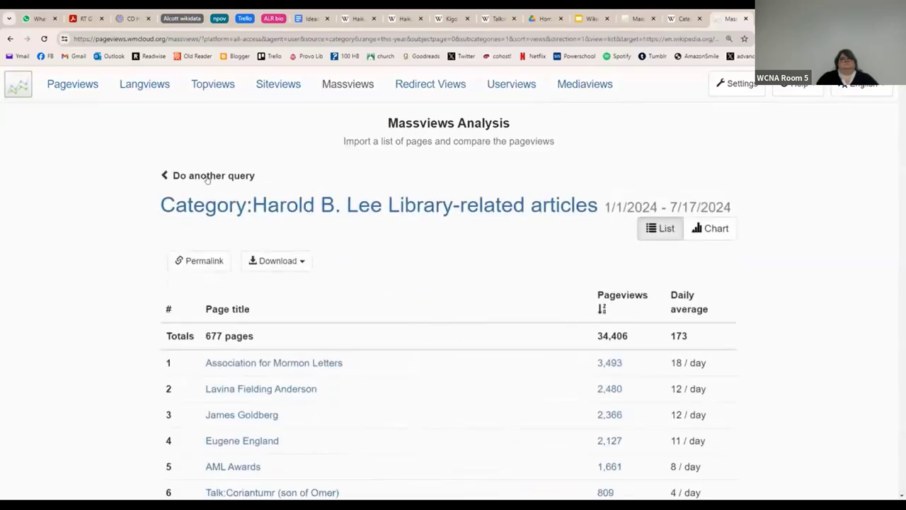
Start another Massviews query and re-enter the Category:Harold B. Lee Library-related articles URL as its source
{"action": "left_click", "coordinate": [204, 177]}
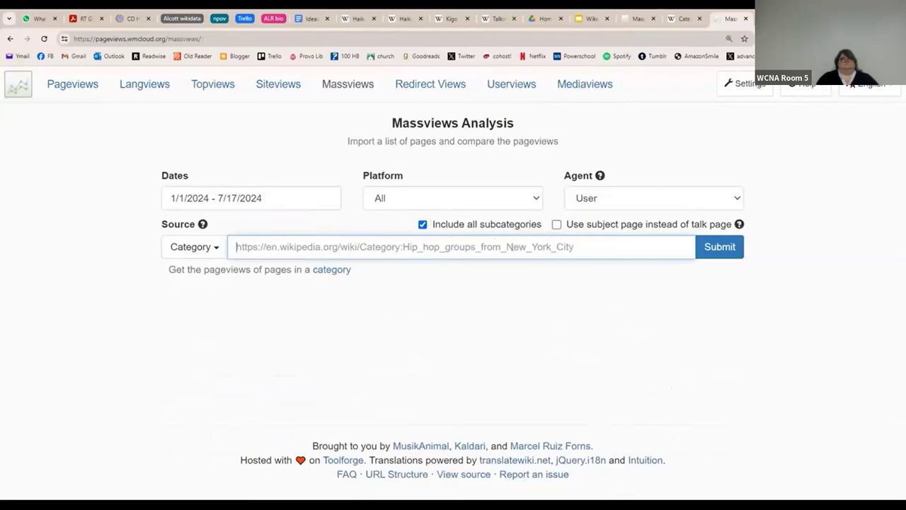
{"action": "left_click", "coordinate": [509, 246]}
{"action": "key", "text": "Down"}
{"action": "key", "text": "Return"}
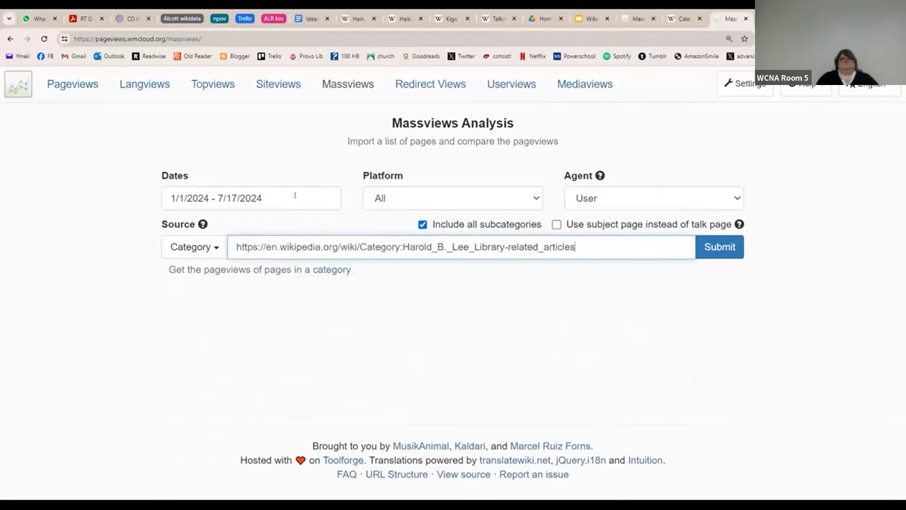
Review the date range presets for the new Massviews query and choose This year
{"action": "left_click", "coordinate": [293, 197]}
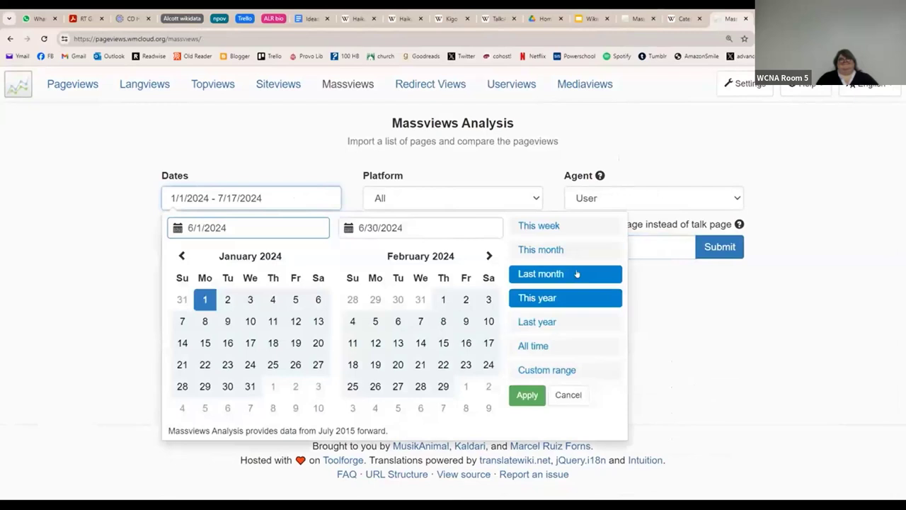
{"action": "left_click", "coordinate": [681, 299]}
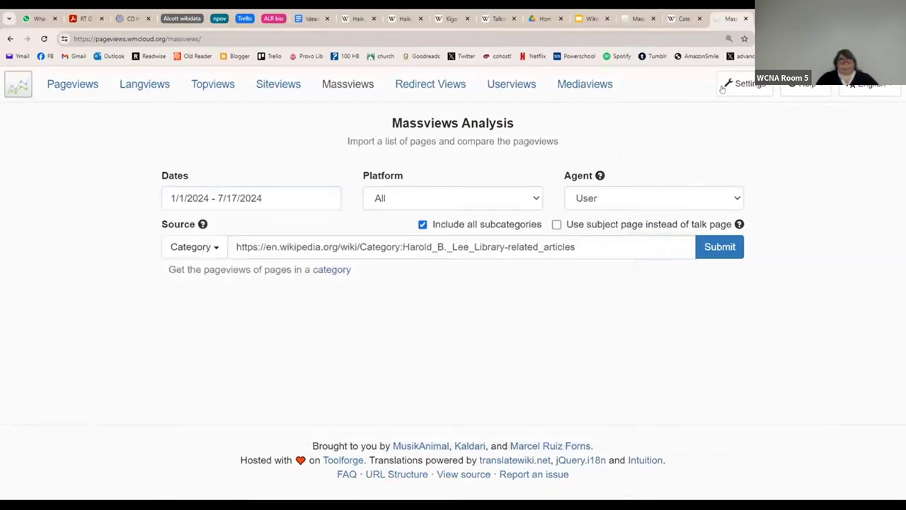
{"action": "left_click", "coordinate": [592, 248]}
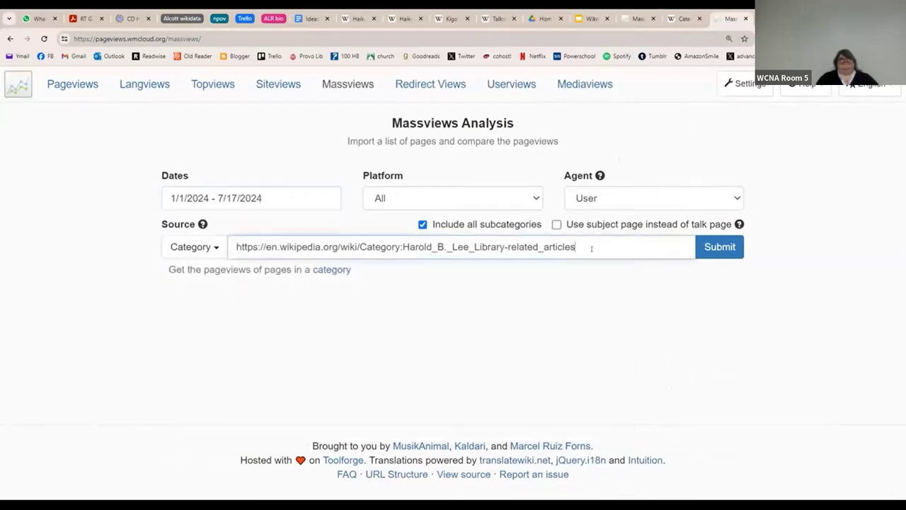
{"action": "left_click", "coordinate": [279, 200]}
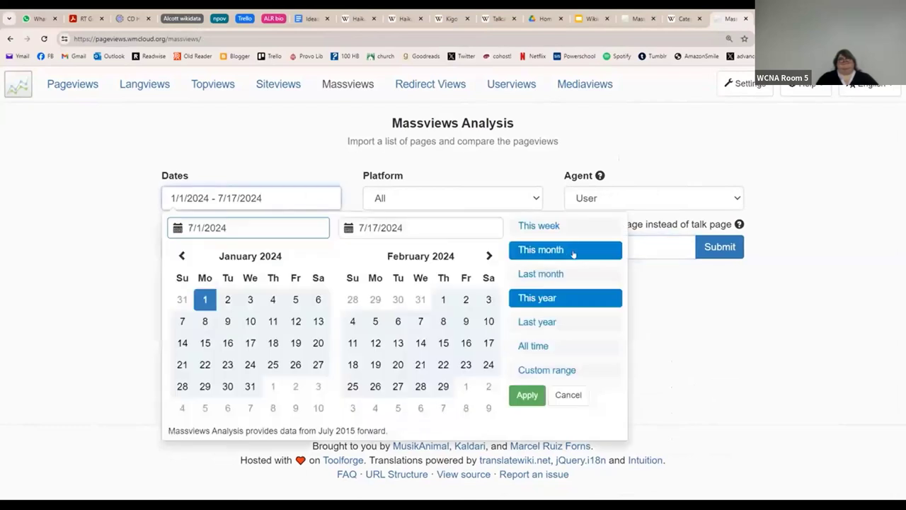
{"action": "left_click", "coordinate": [573, 298]}
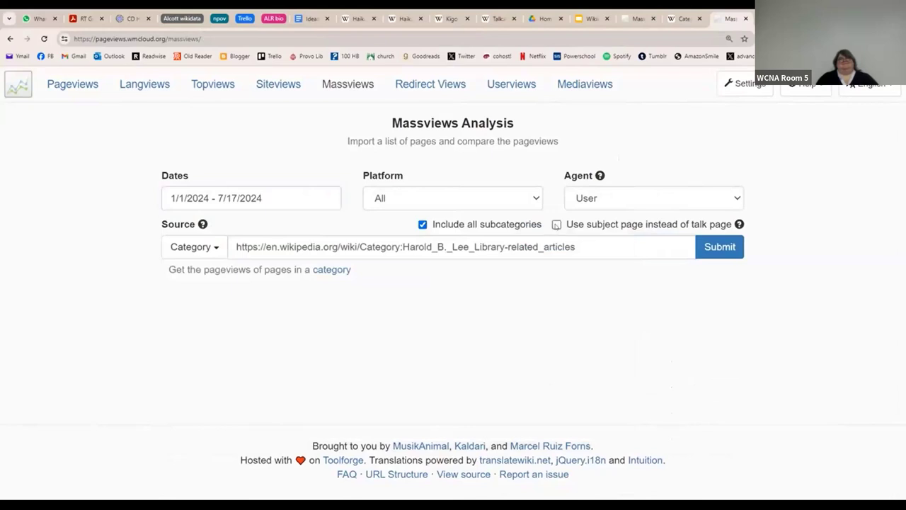
Use subject pages instead of talk pages and run the Massviews query for Harold B. Lee Library-related articles
{"action": "left_click", "coordinate": [556, 225]}
{"action": "left_click", "coordinate": [719, 246]}
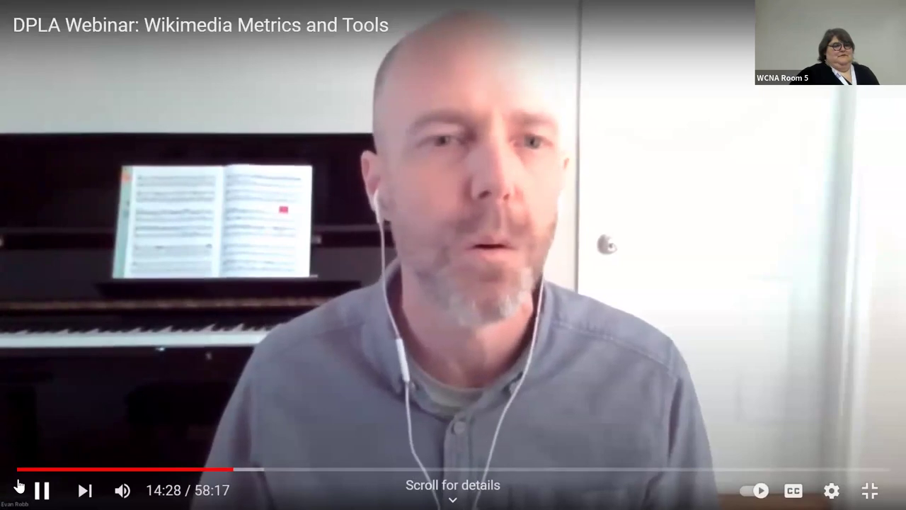
{"action": "left_click", "coordinate": [19, 486]}
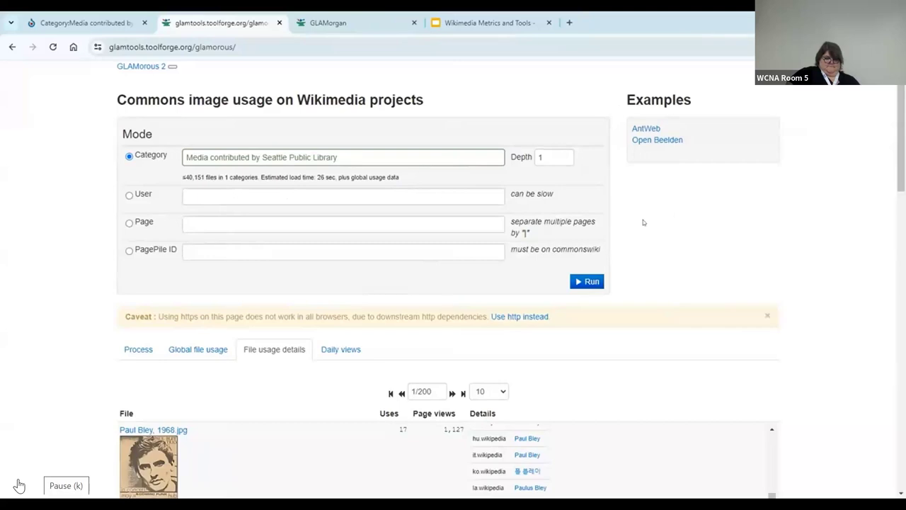
Switch to GLAMorous and examine the file usage details for Media contributed by Seattle Public Library, including the linked Paul Bley Wikidata item
{"action": "scroll", "coordinate": [671, 195], "scroll_direction": "down", "scroll_amount": 3}
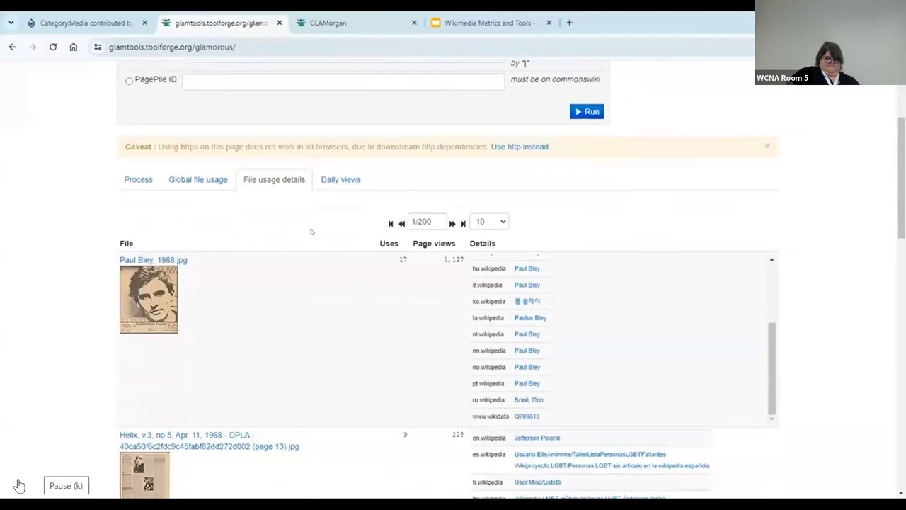
{"action": "scroll", "coordinate": [647, 135], "scroll_direction": "down", "scroll_amount": 1}
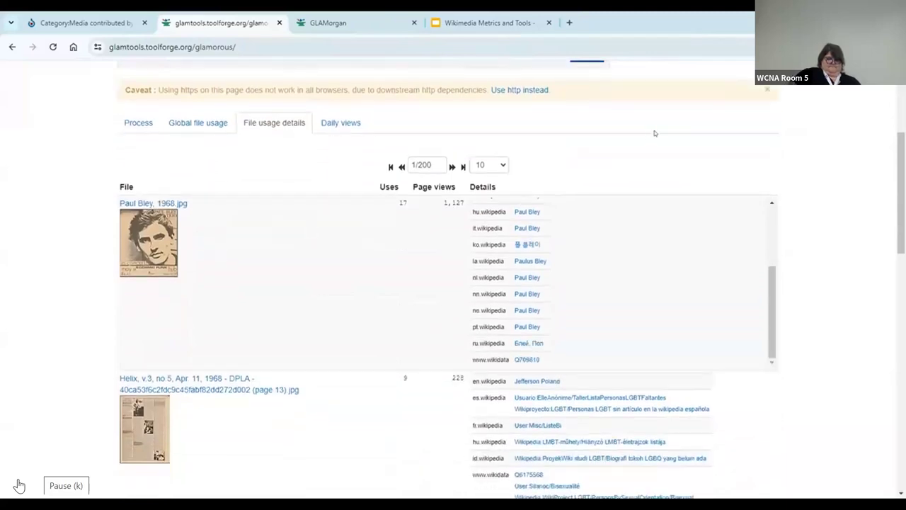
{"action": "scroll", "coordinate": [654, 130], "scroll_direction": "down", "scroll_amount": 1}
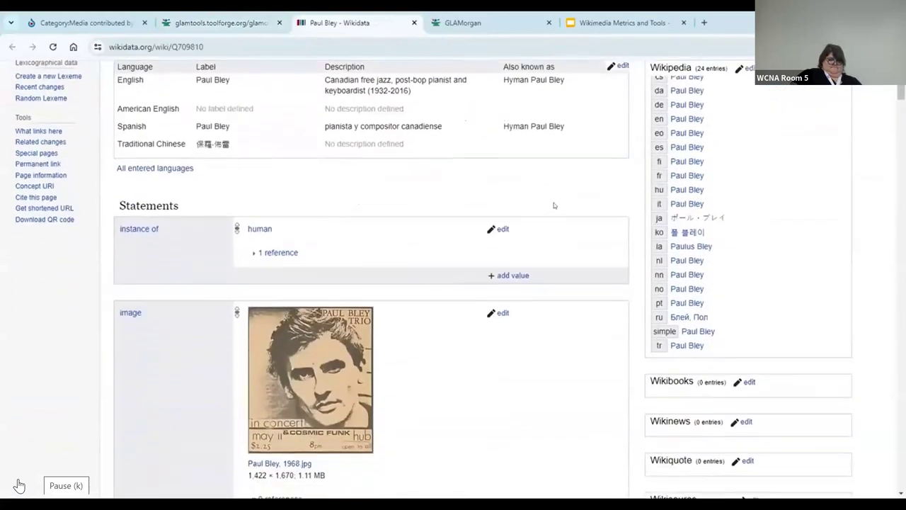
{"action": "scroll", "coordinate": [553, 203], "scroll_direction": "down", "scroll_amount": 2}
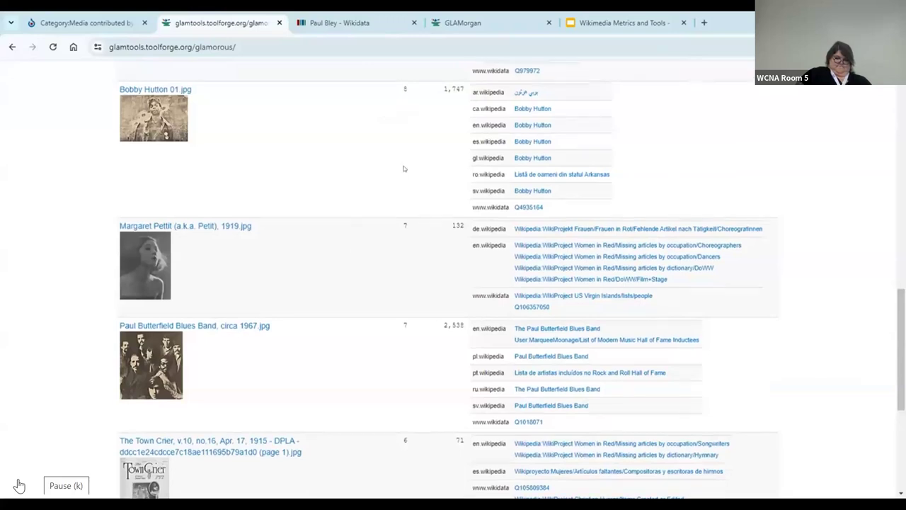
Show the global file usage per wiki for Media contributed by Seattle Public Library and review the table through to its totals
{"action": "scroll", "coordinate": [404, 170], "scroll_direction": "up", "scroll_amount": 12}
{"action": "scroll", "coordinate": [396, 184], "scroll_direction": "down", "scroll_amount": 3}
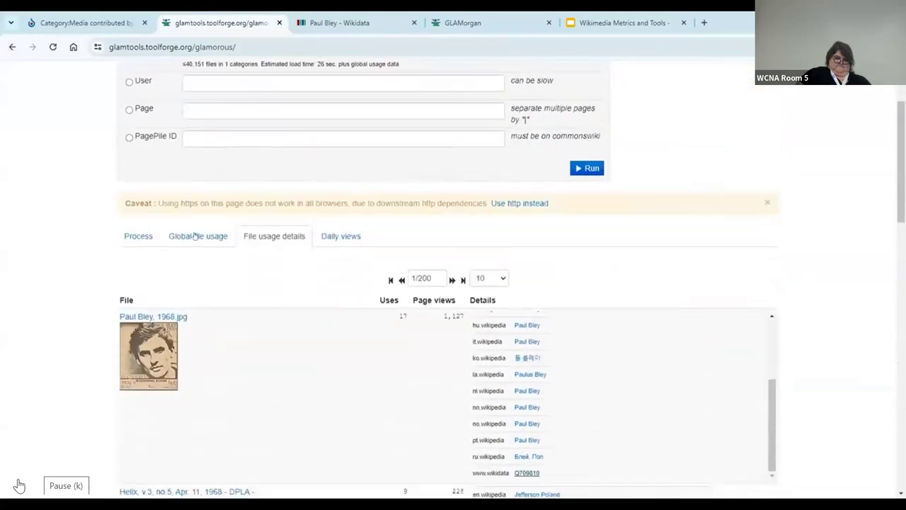
{"action": "left_click", "coordinate": [202, 236]}
{"action": "scroll", "coordinate": [229, 234], "scroll_direction": "down", "scroll_amount": 3}
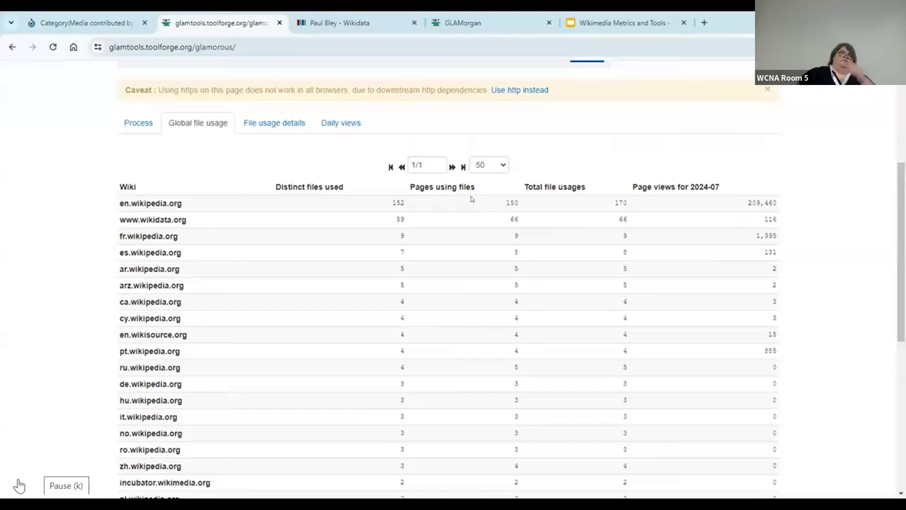
{"action": "scroll", "coordinate": [328, 223], "scroll_direction": "down", "scroll_amount": 5}
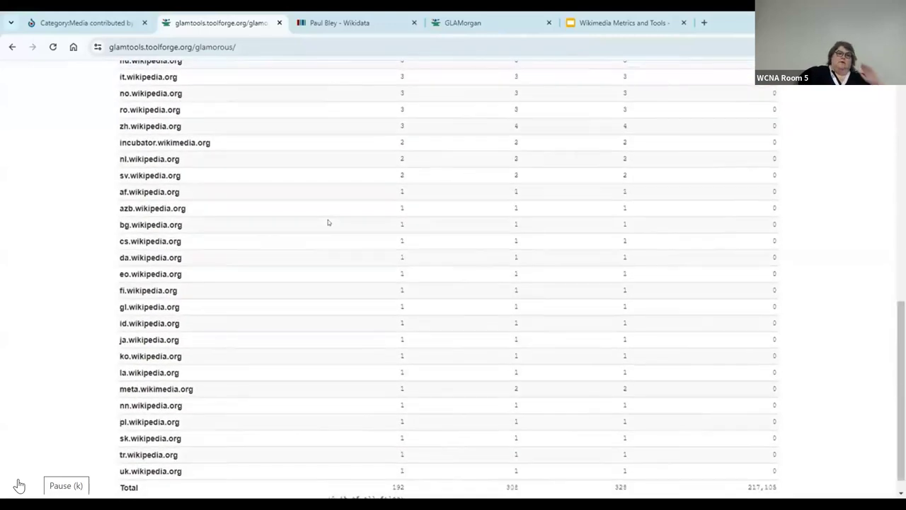
{"action": "scroll", "coordinate": [331, 213], "scroll_direction": "up", "scroll_amount": 8}
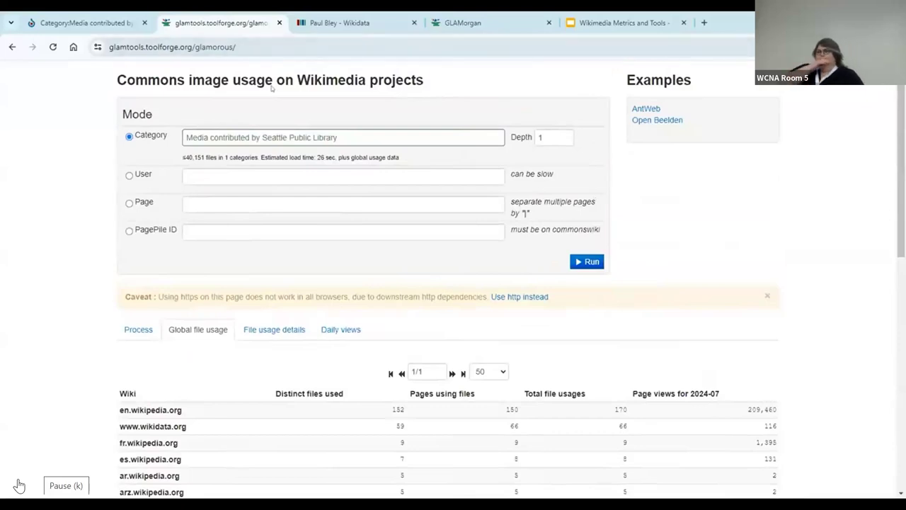
Revisit the Paul Bley Wikidata item, and examine the overview and views per file for the Seattle Public Library category in GLAMorgan
{"action": "left_click", "coordinate": [340, 23]}
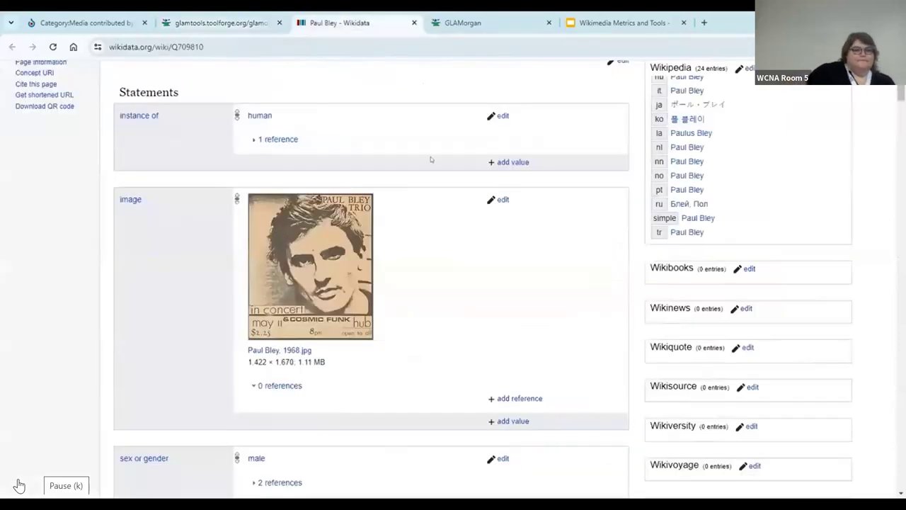
{"action": "scroll", "coordinate": [449, 149], "scroll_direction": "up", "scroll_amount": 5}
{"action": "left_click", "coordinate": [486, 15]}
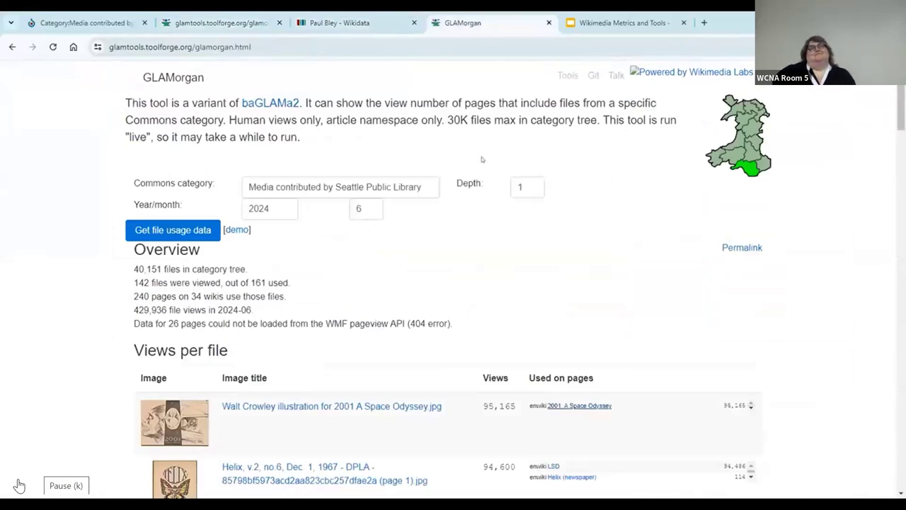
{"action": "scroll", "coordinate": [582, 180], "scroll_direction": "down", "scroll_amount": 1}
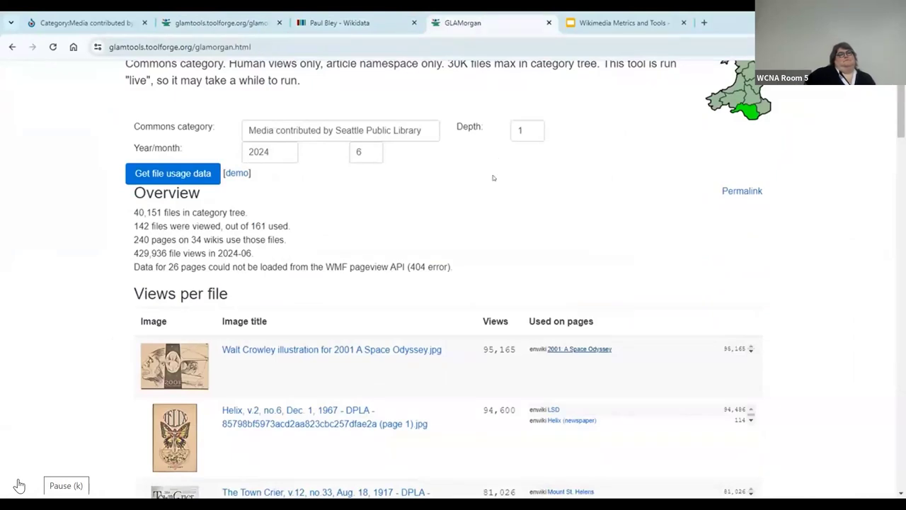
{"action": "scroll", "coordinate": [599, 161], "scroll_direction": "down", "scroll_amount": 1}
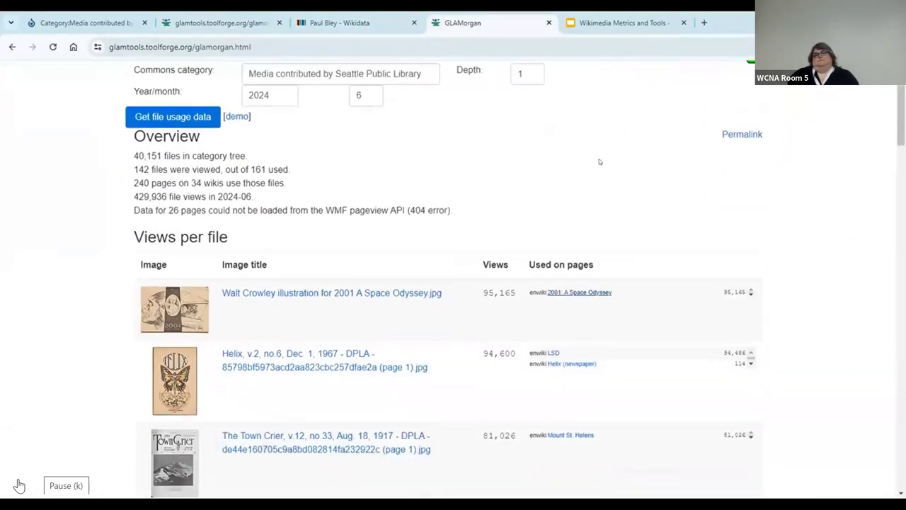
{"action": "scroll", "coordinate": [599, 161], "scroll_direction": "down", "scroll_amount": 1}
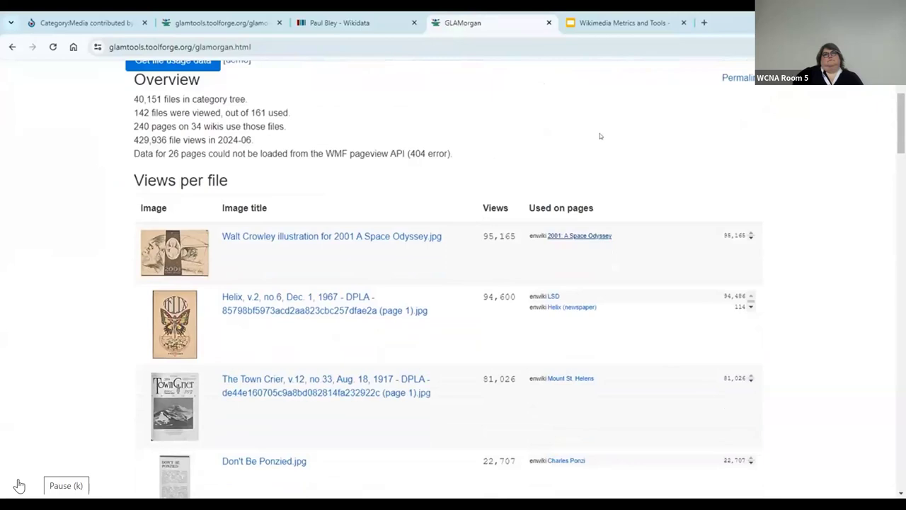
{"action": "scroll", "coordinate": [612, 134], "scroll_direction": "down", "scroll_amount": 1}
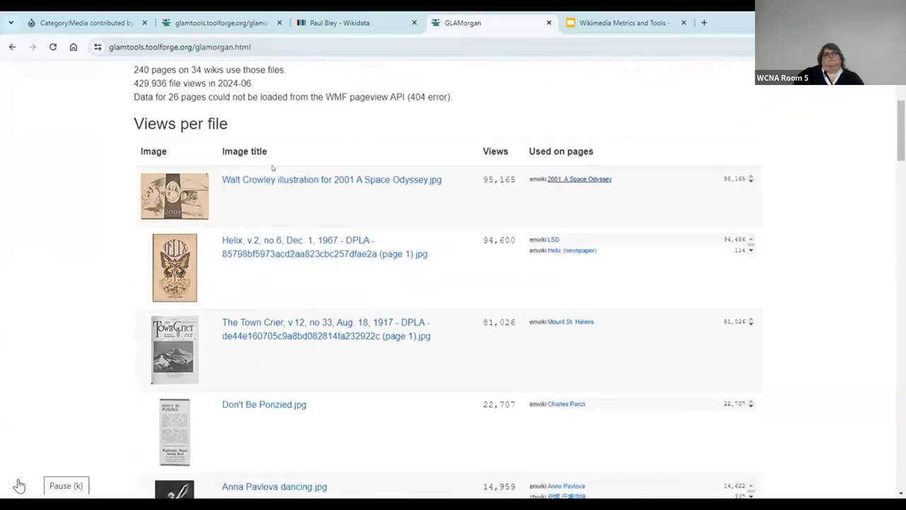
{"action": "scroll", "coordinate": [272, 165], "scroll_direction": "up", "scroll_amount": 2}
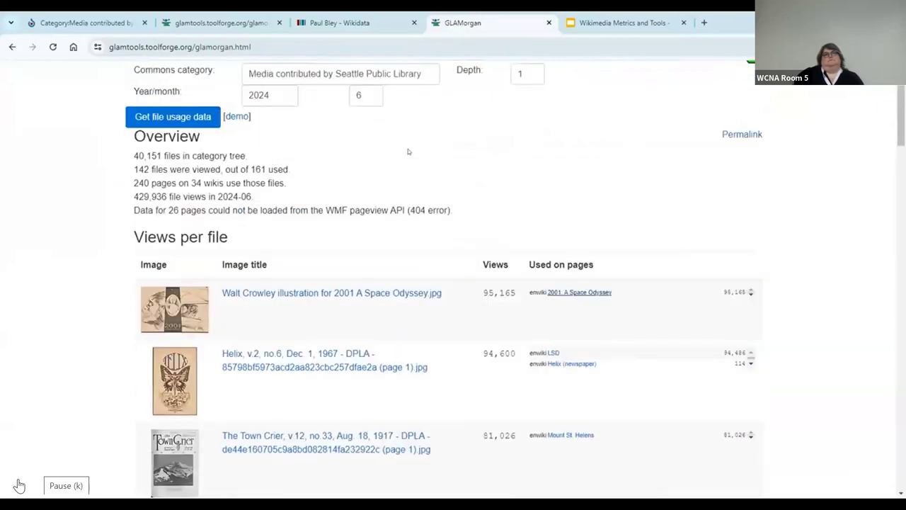
{"action": "scroll", "coordinate": [408, 151], "scroll_direction": "down", "scroll_amount": 1}
{"action": "scroll", "coordinate": [408, 150], "scroll_direction": "down", "scroll_amount": 1}
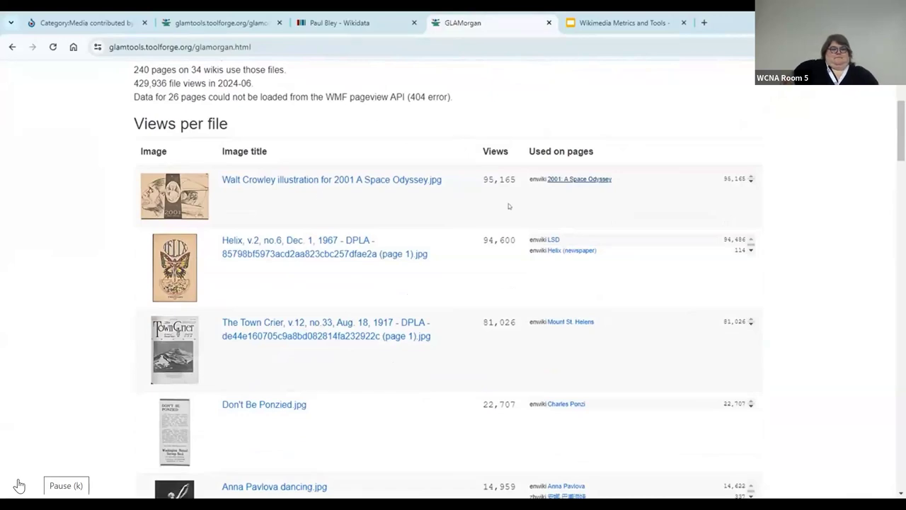
{"action": "scroll", "coordinate": [643, 140], "scroll_direction": "down", "scroll_amount": 1}
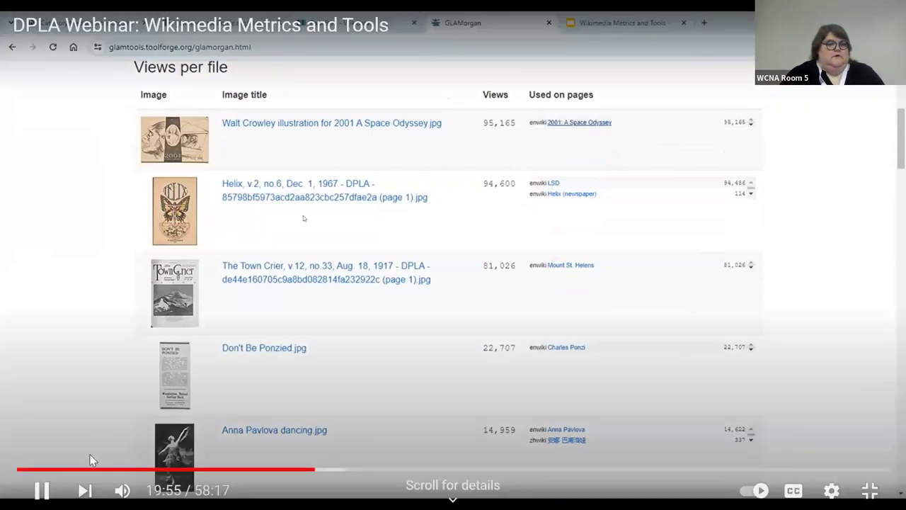
Pause the full-screen webinar video and switch to slide 10 of the Wikimedia Metrics and Tools presentation in Google Slides
{"action": "left_click", "coordinate": [42, 490]}
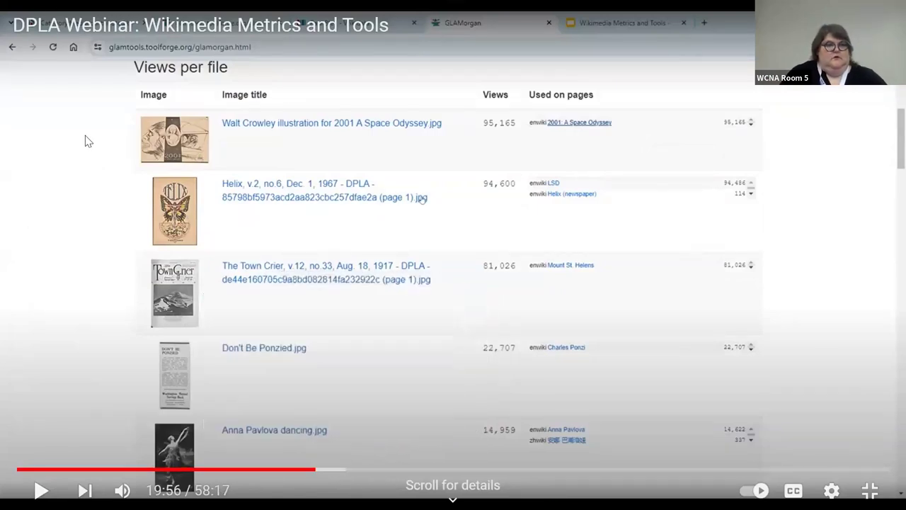
{"action": "key", "text": "Escape"}
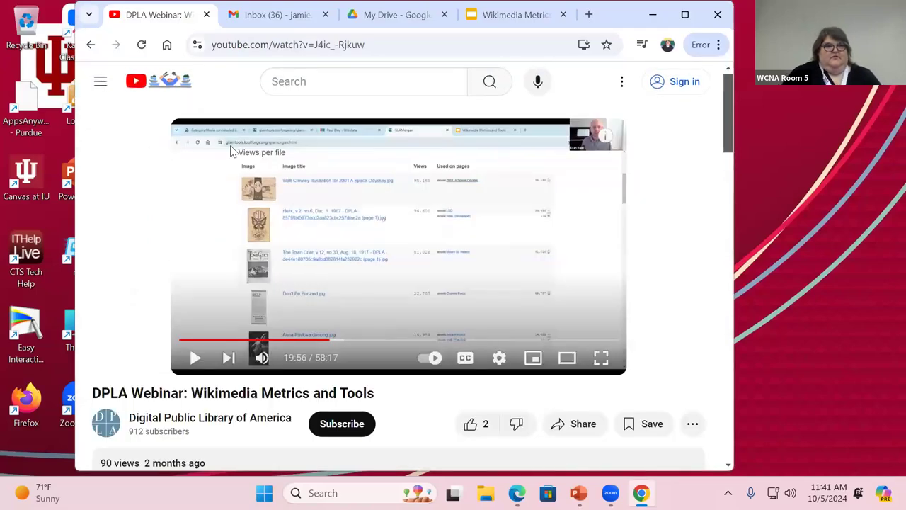
{"action": "left_click", "coordinate": [510, 15]}
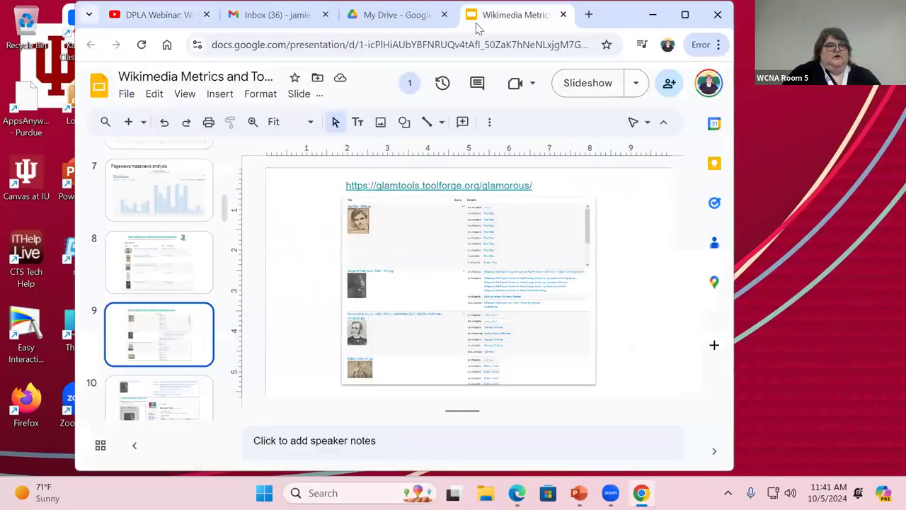
{"action": "left_click", "coordinate": [148, 391]}
Look through the upcoming slides and select the Outreach Dashboard slide, number 12
{"action": "scroll", "coordinate": [147, 391], "scroll_direction": "down", "scroll_amount": 1}
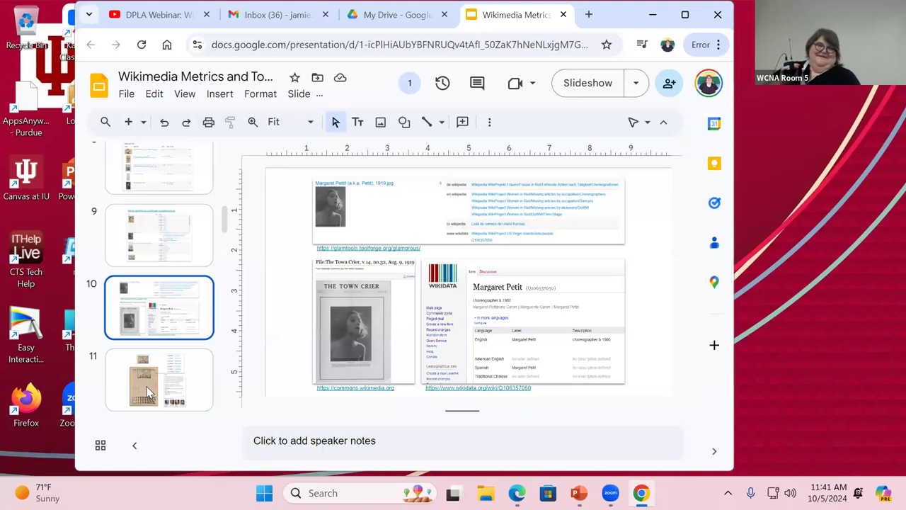
{"action": "scroll", "coordinate": [147, 393], "scroll_direction": "down", "scroll_amount": 5}
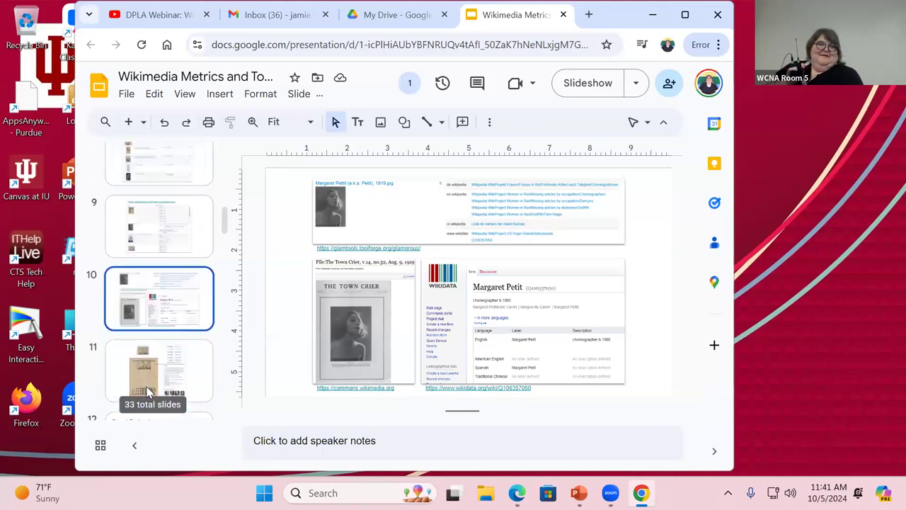
{"action": "scroll", "coordinate": [147, 394], "scroll_direction": "down", "scroll_amount": 1}
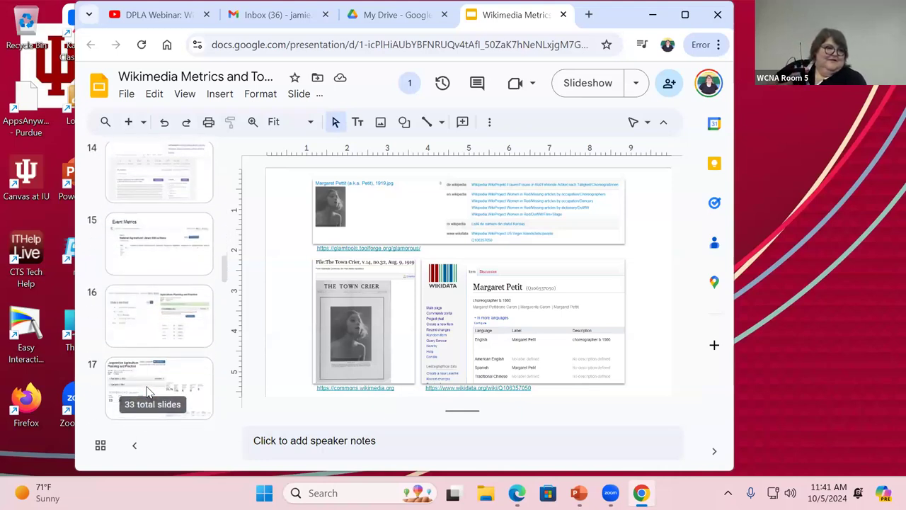
{"action": "scroll", "coordinate": [147, 394], "scroll_direction": "up", "scroll_amount": 3}
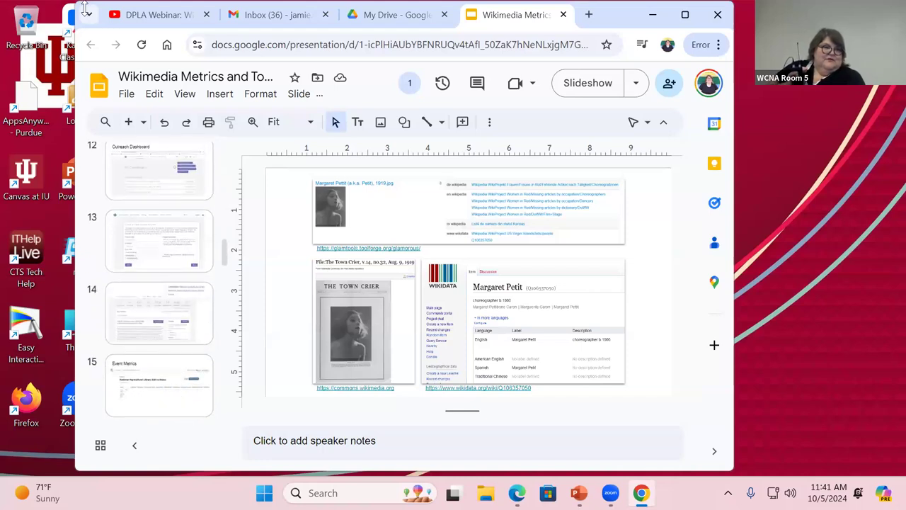
{"action": "left_click", "coordinate": [157, 186]}
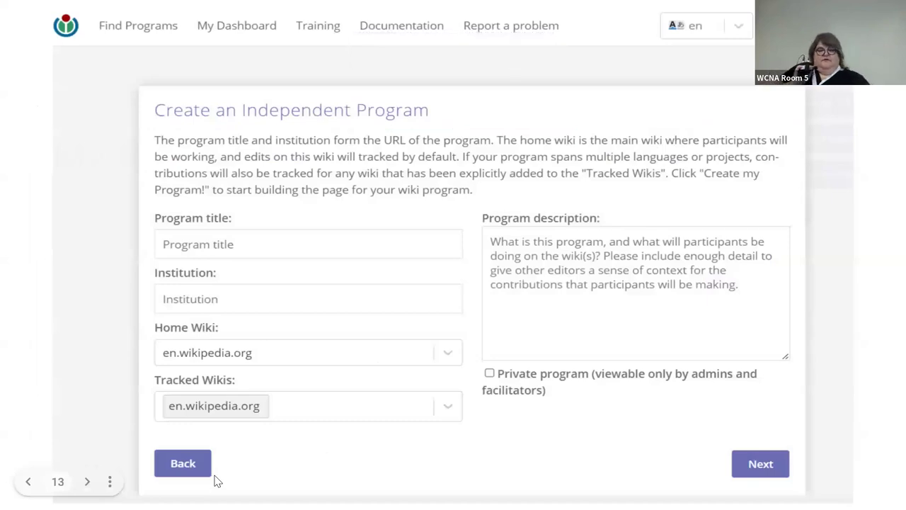
{"action": "key", "text": "Right"}
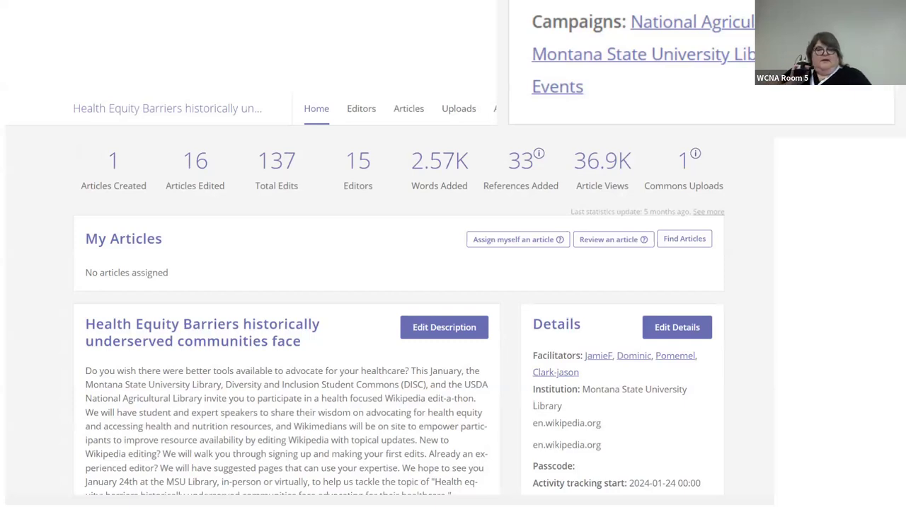
{"action": "key", "text": "Right"}
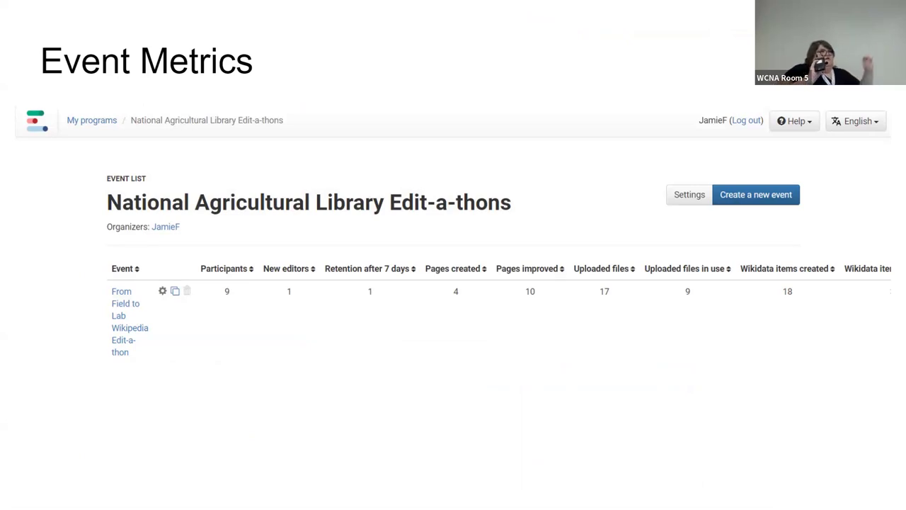
{"action": "key", "text": "Right"}
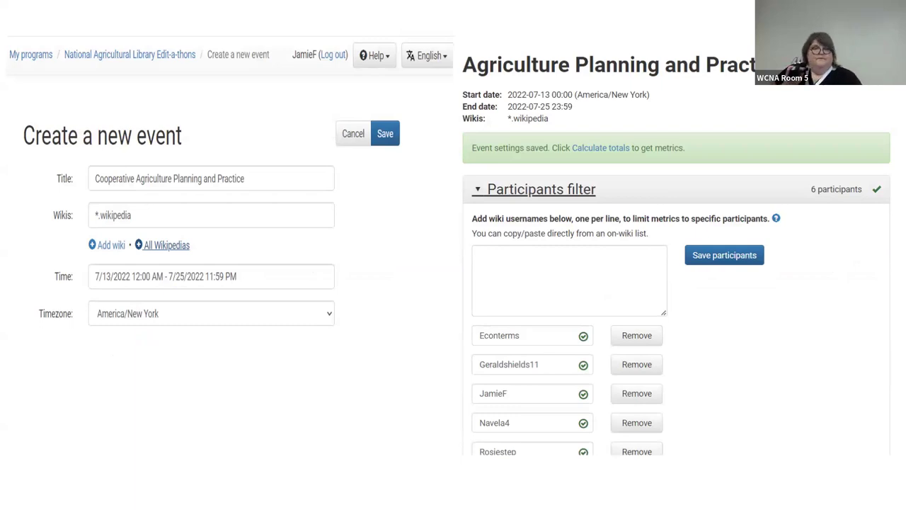
{"action": "key", "text": "Right"}
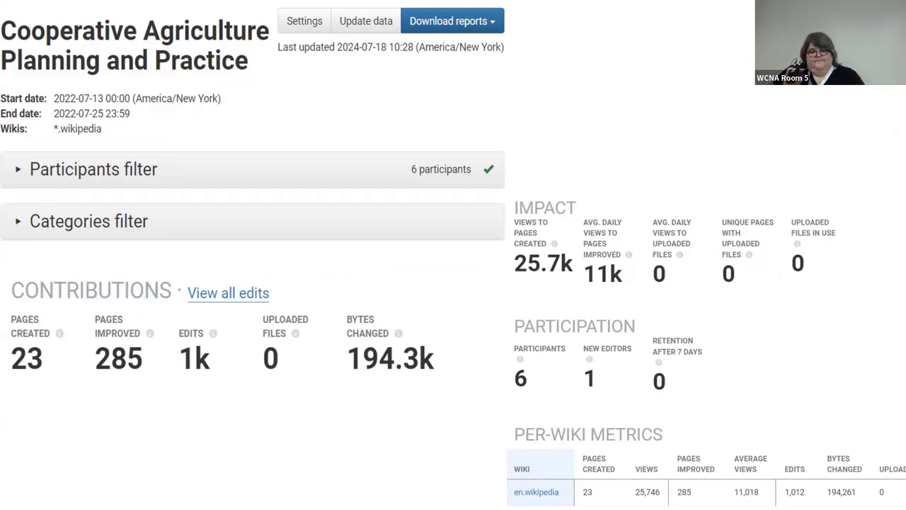
{"action": "key", "text": "Right"}
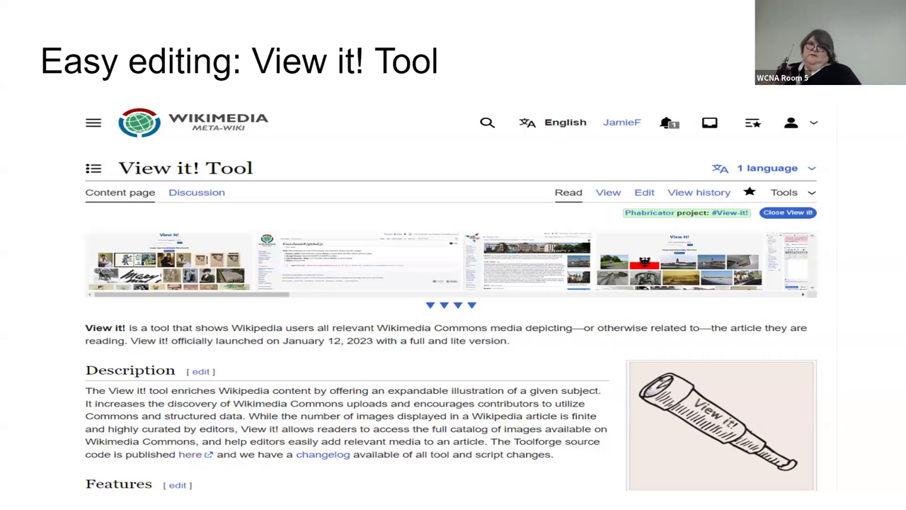
{"action": "key", "text": "Right"}
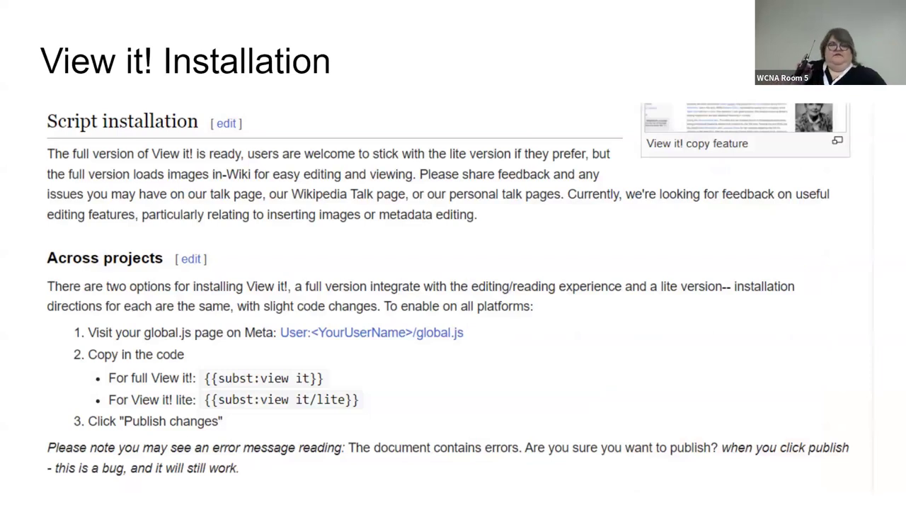
{"action": "key", "text": "Right"}
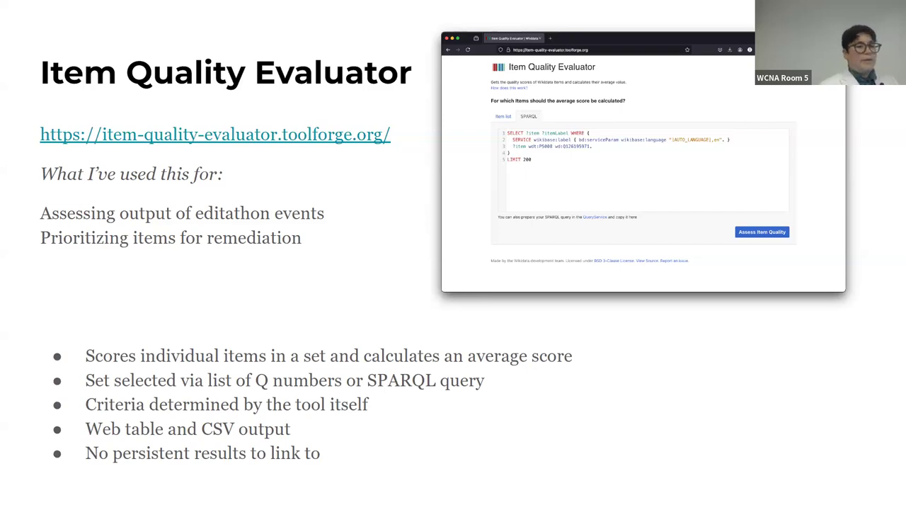
{"action": "key", "text": "Right"}
{"action": "key", "text": "Left"}
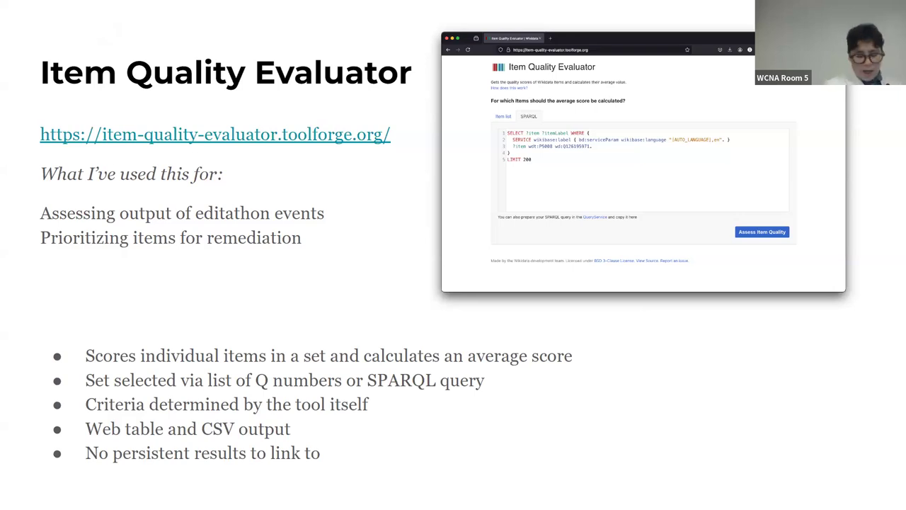
{"action": "key", "text": "Right"}
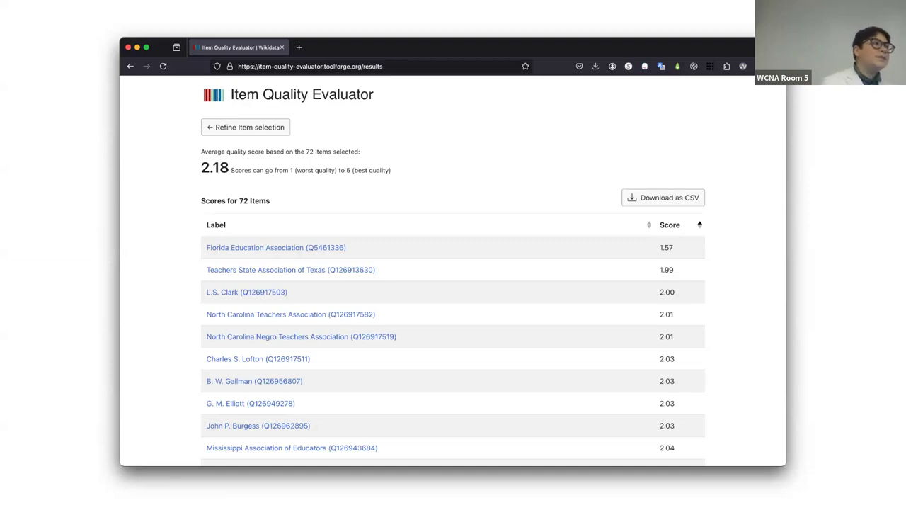
{"action": "key", "text": "super+Tab"}
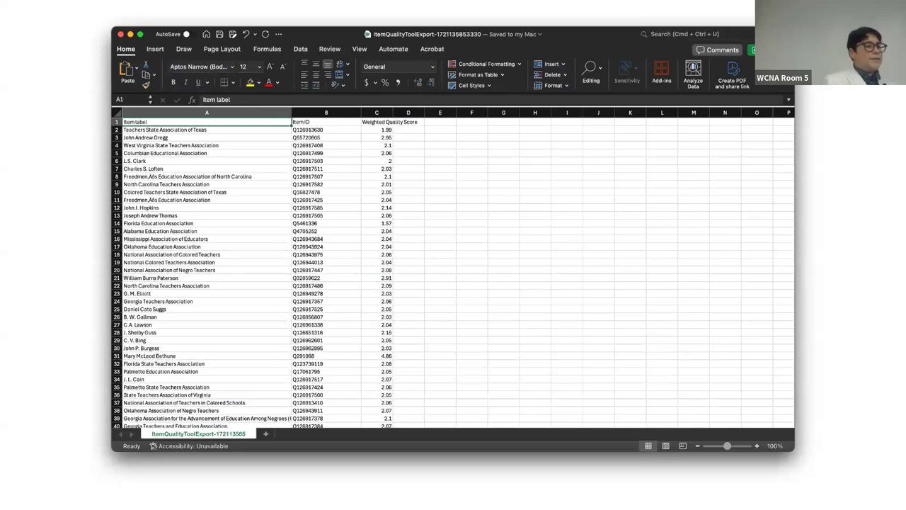
{"action": "key", "text": "super+Tab"}
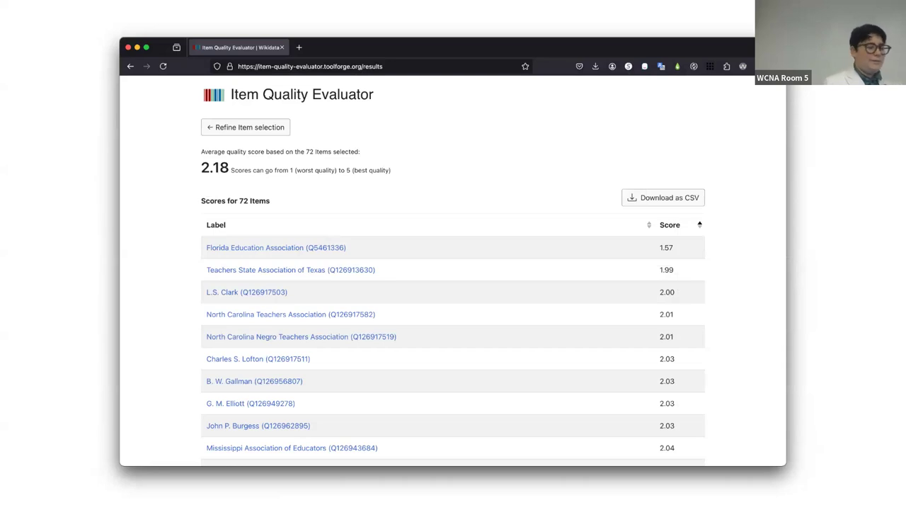
{"action": "key", "text": "super+Tab"}
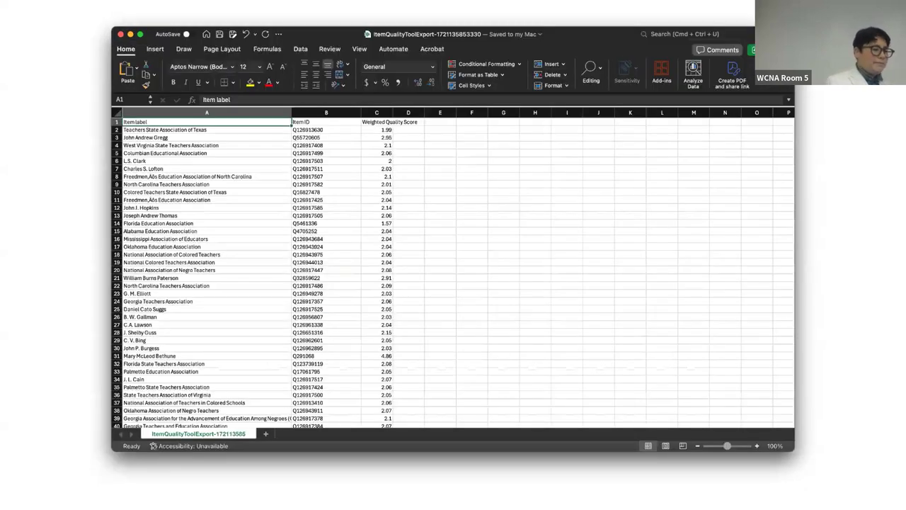
{"action": "key", "text": "super+Tab"}
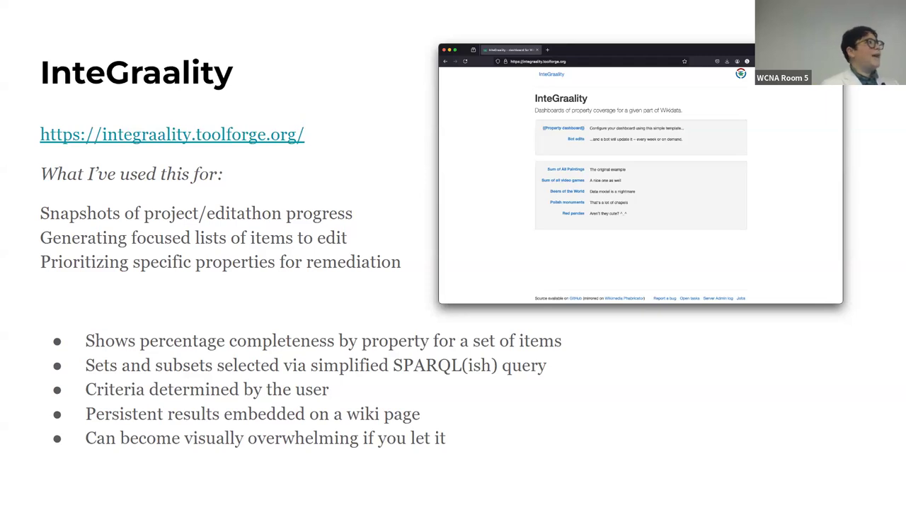
{"action": "key", "text": "Right"}
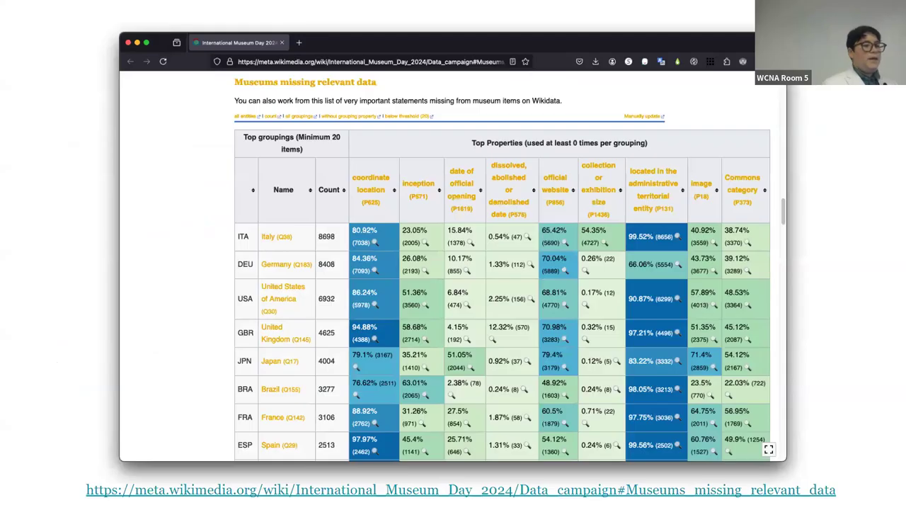